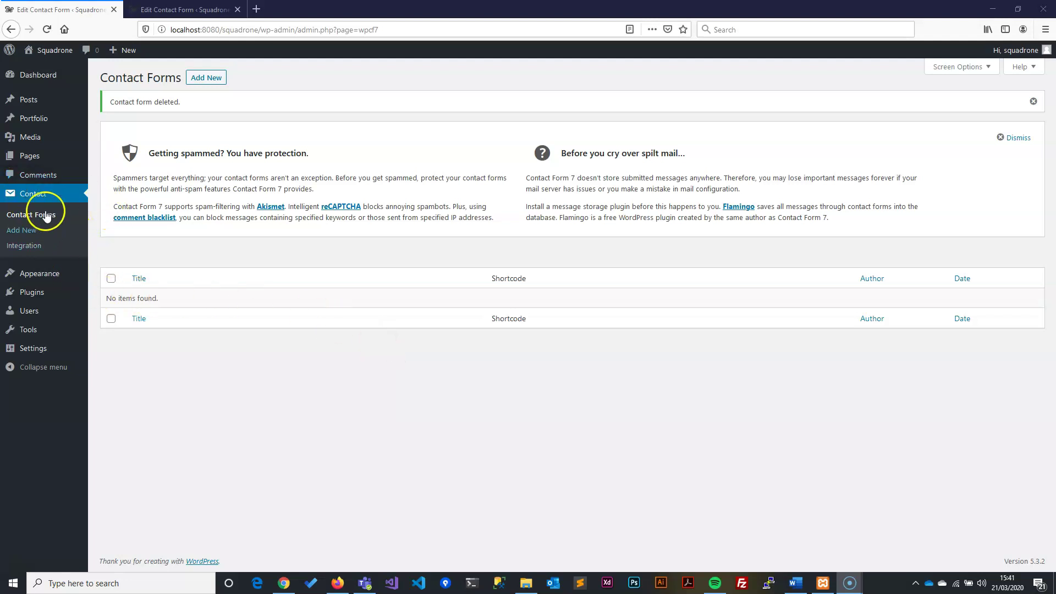
Search the plugin directory for 'contact 7', noting Contact Form 7 is already installed.
mouse_move(39, 292)
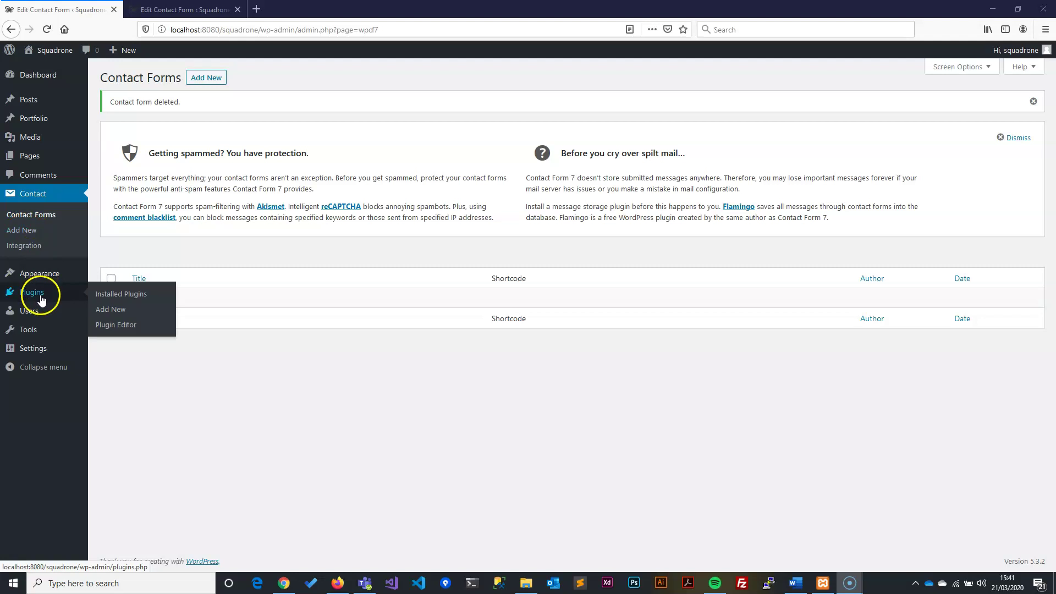
left_click(102, 294)
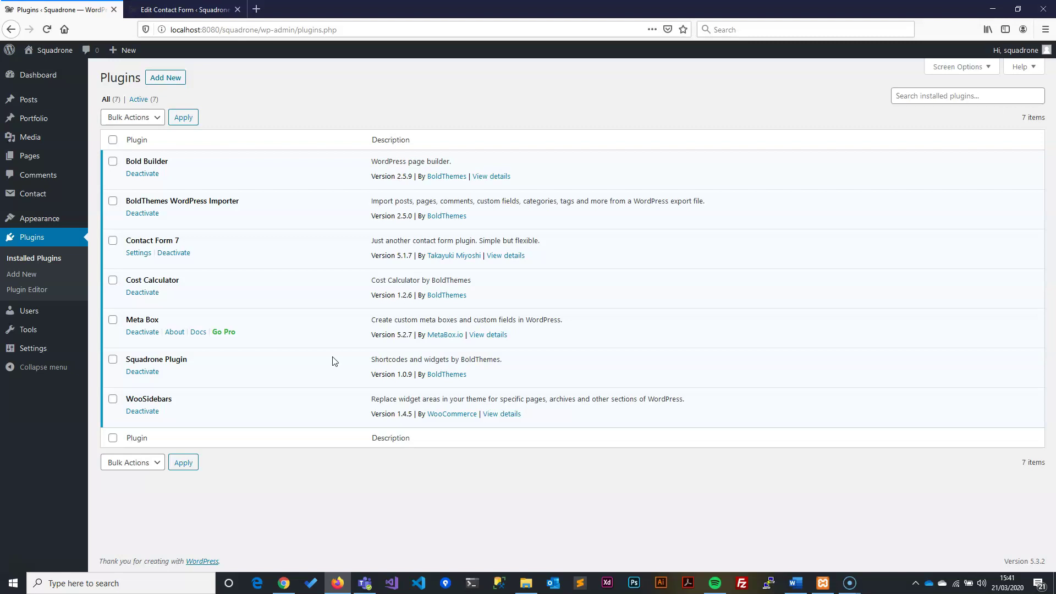
left_click_drag(189, 238, 124, 240)
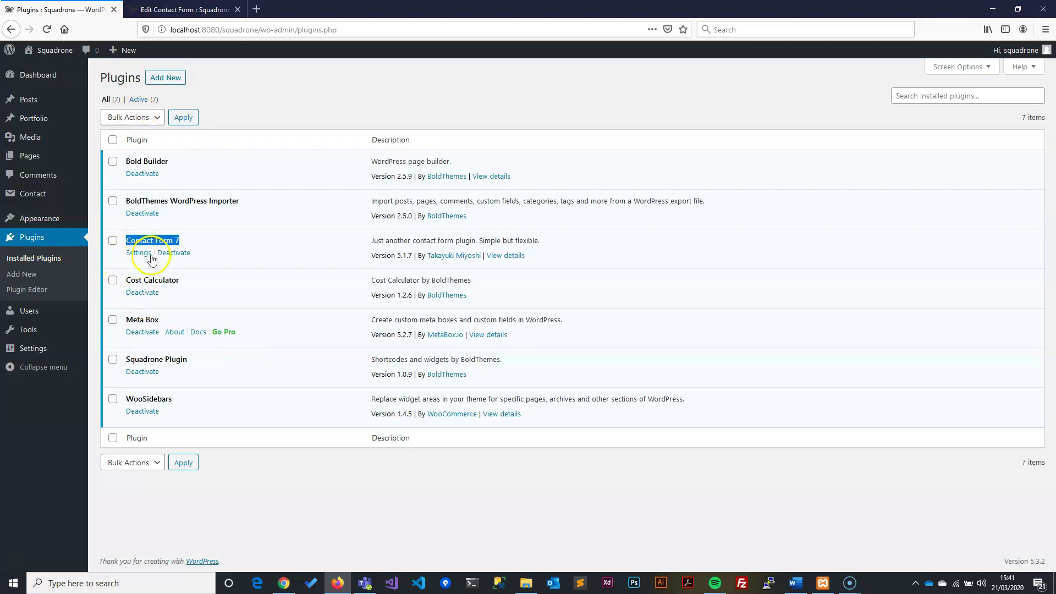
left_click(167, 78)
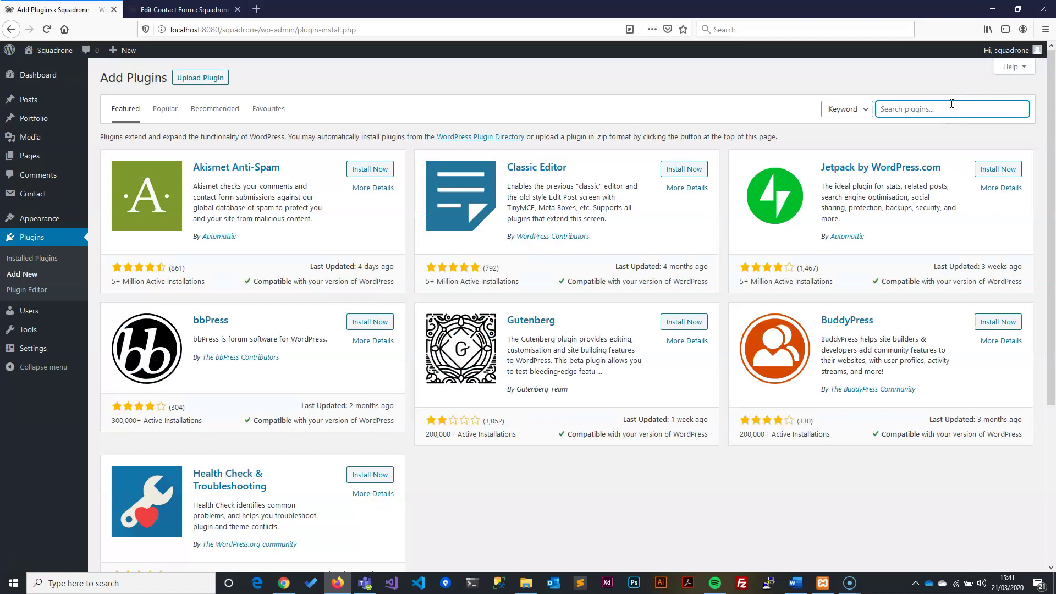
type("contact 7")
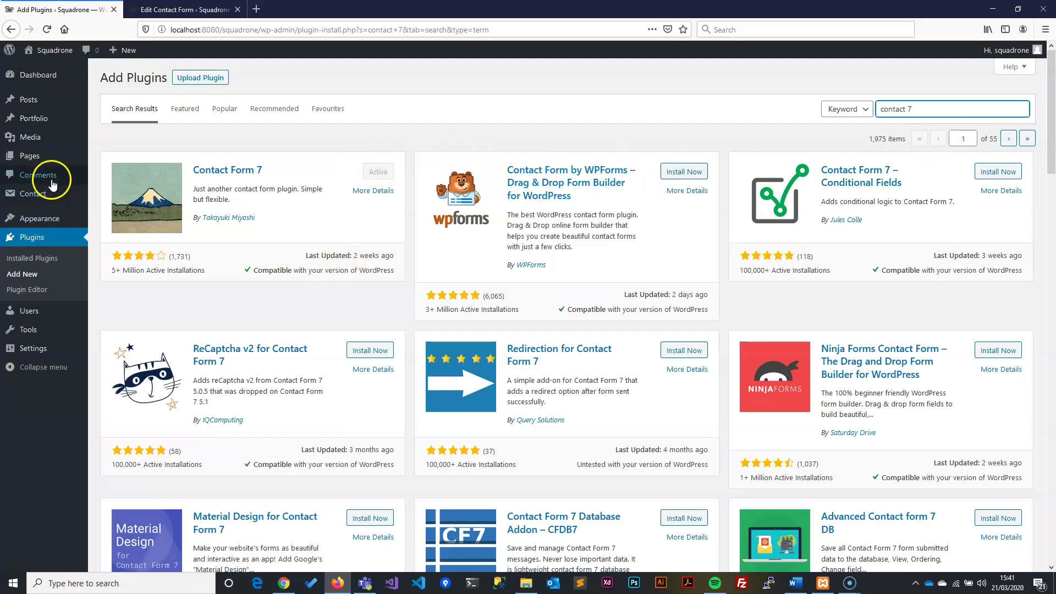
Create a new Contact Form 7 form and title it 'Subscribe form'.
mouse_move(48, 193)
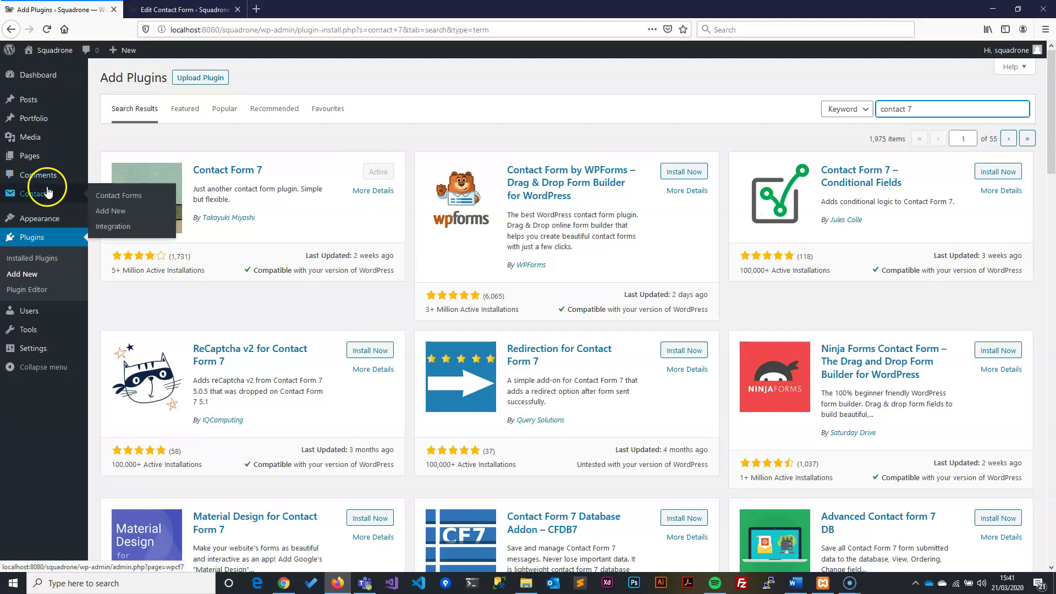
left_click(49, 190)
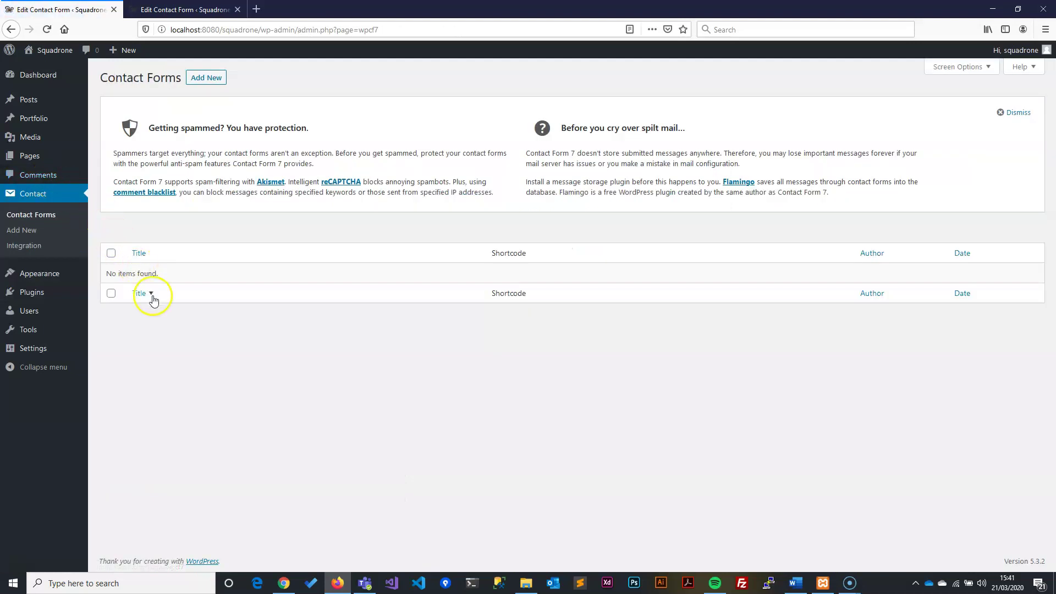
left_click(213, 78)
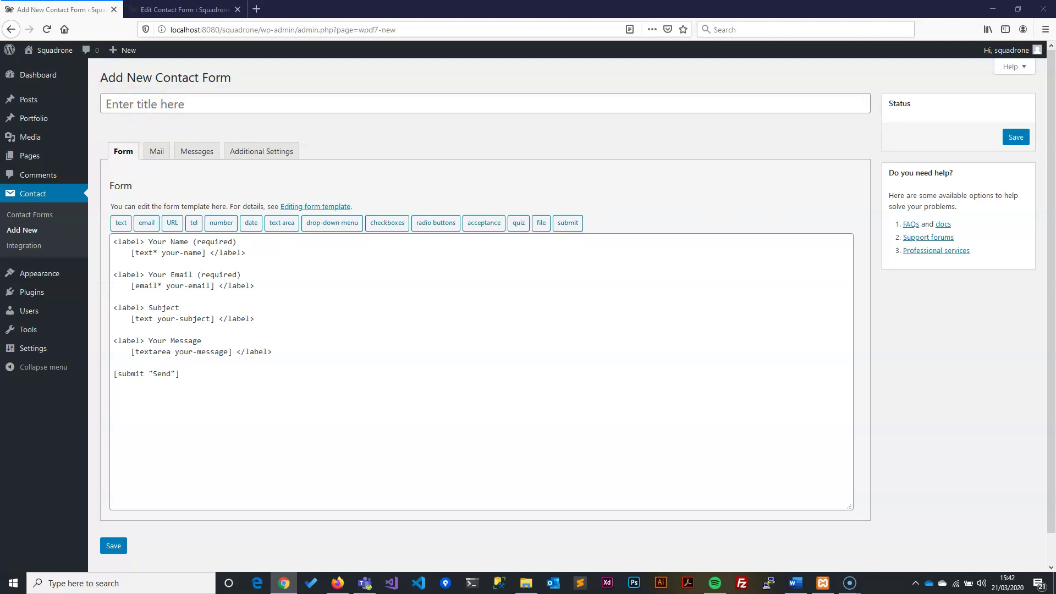
left_click(177, 103)
type("Subscribe form")
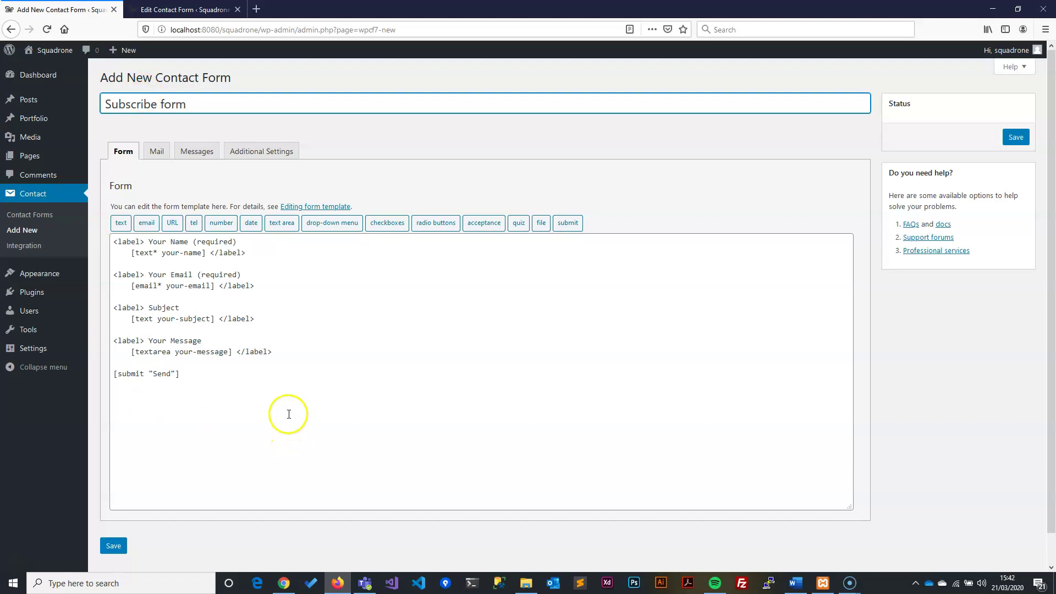
Select all of the default form template code and delete it.
left_click_drag(291, 382, 107, 232)
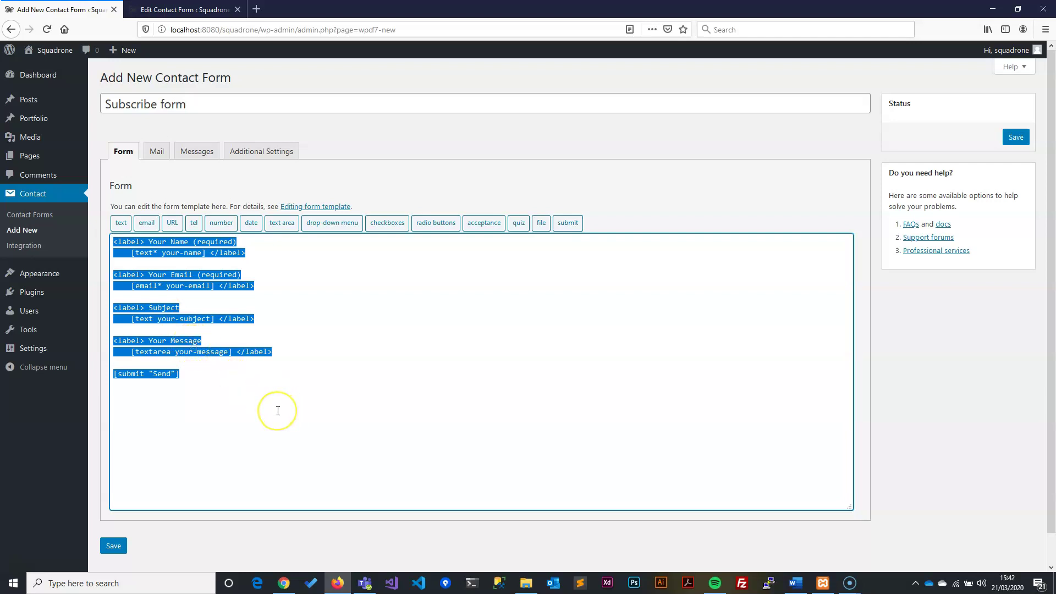
left_click(208, 354)
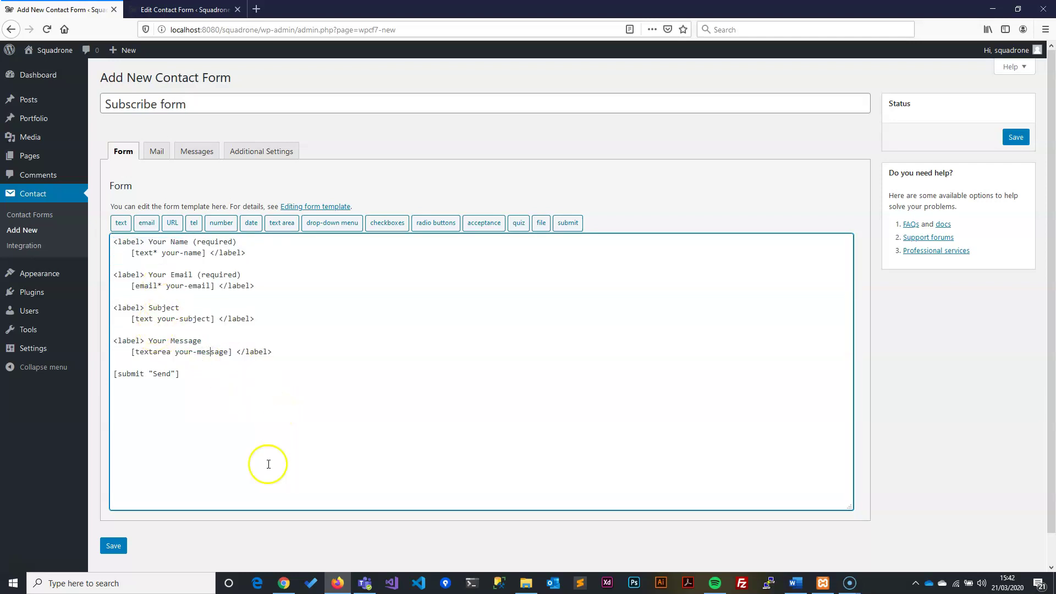
left_click_drag(146, 241, 114, 242)
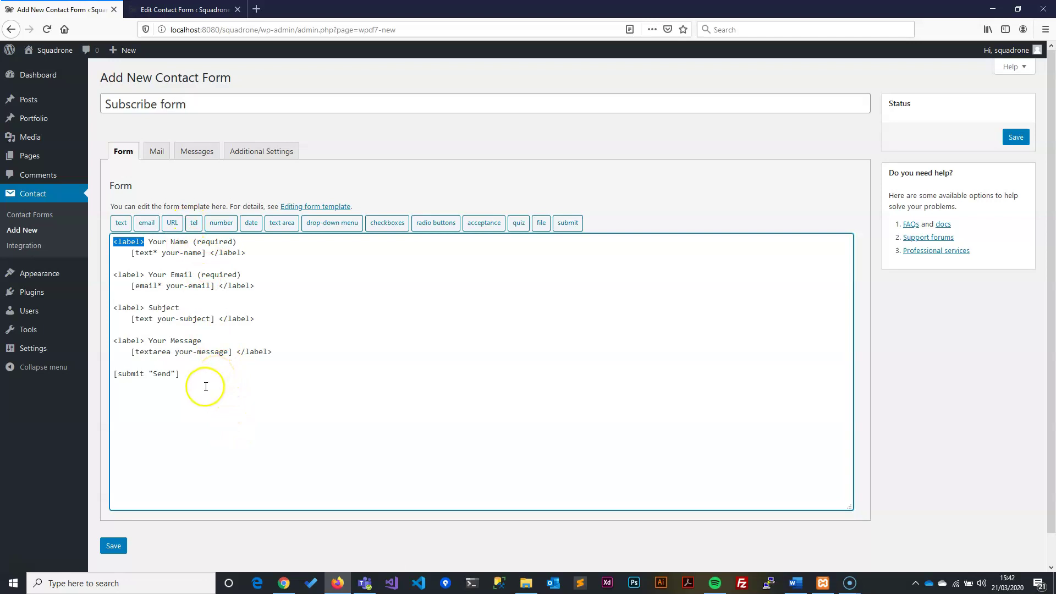
key("ctrl+a")
key("Delete")
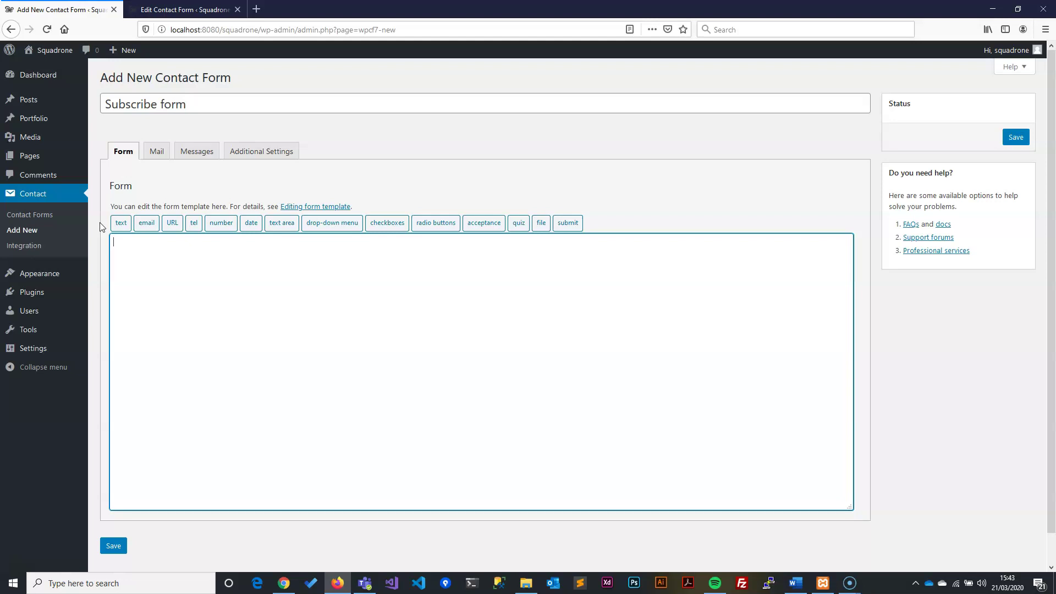
Write <div class="btFooterSubscribe"></div> into the empty form template.
left_click(541, 223)
left_click(291, 306)
type("<div></div> class=")
type("\"\"")
type("btFooterSubs")
type("ibe")
left_click(286, 230)
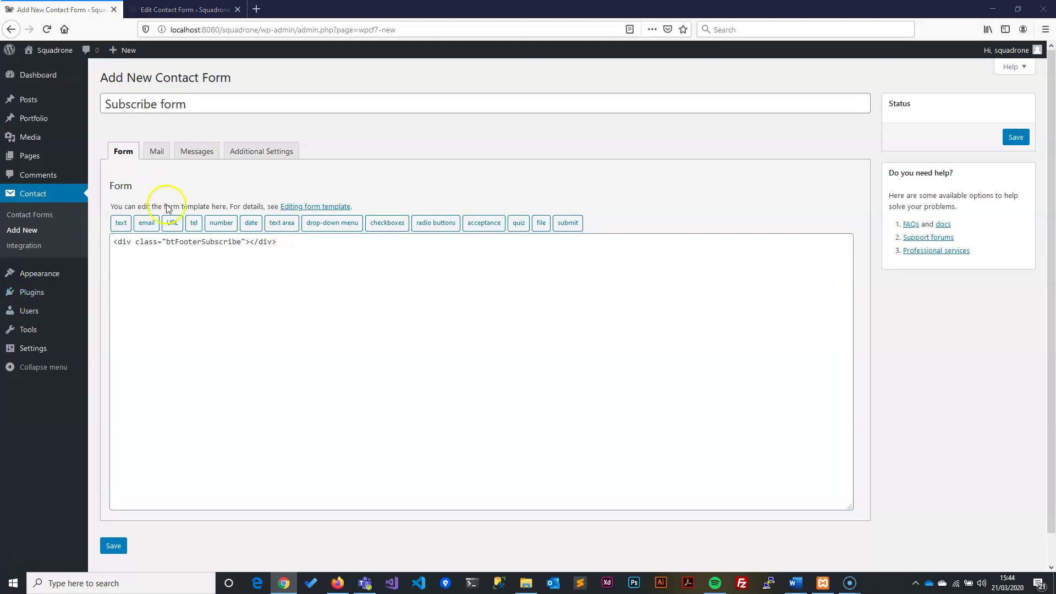
double_click(186, 245)
key("Right")
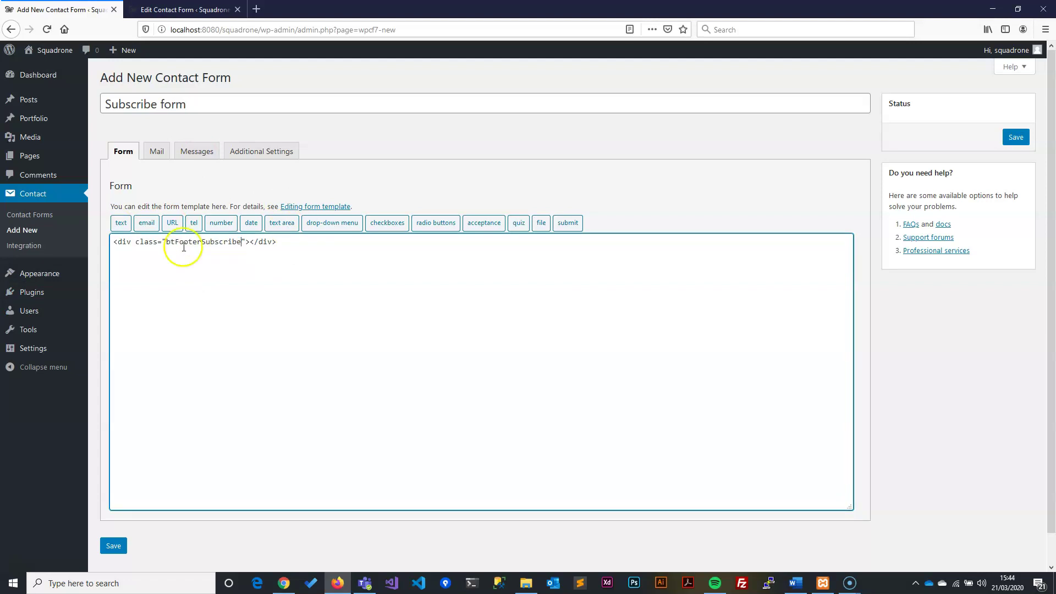
left_click(250, 243)
Add a required 'Your Email' field and a 'Subscribe' button inside the btFooterSubscribe div.
key("Return")
key("Return")
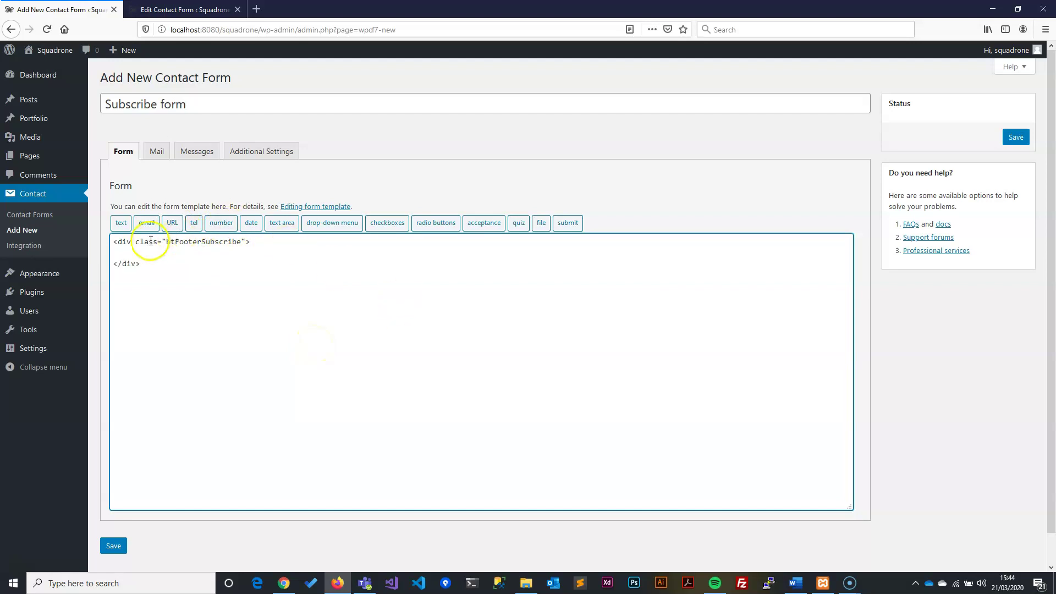
left_click(137, 252)
type("[]")
type("email* your-e")
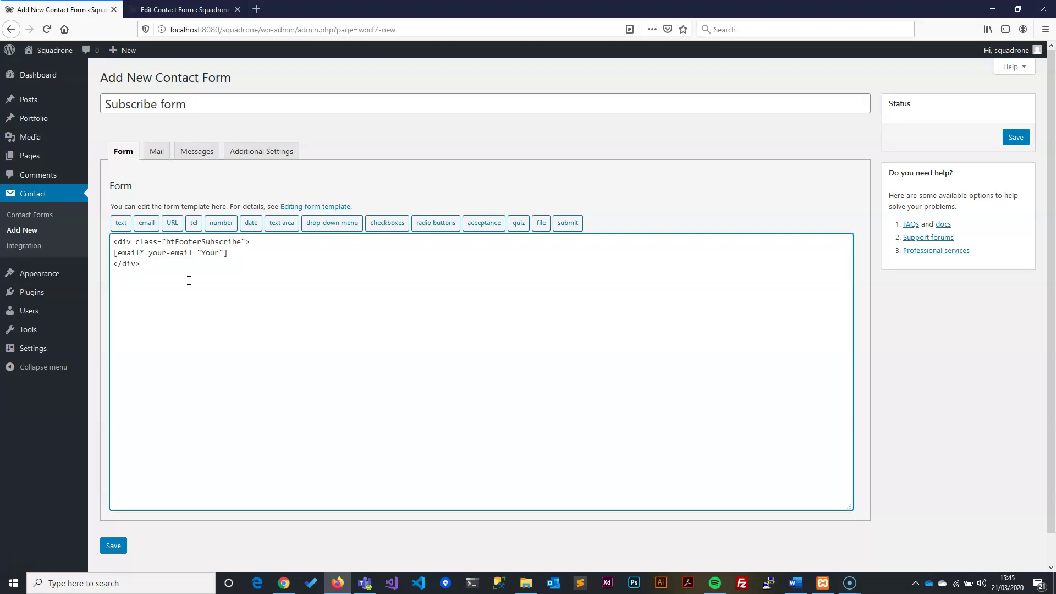
type("mail")
left_click(266, 251)
key("Return")
type("ubscribe\"]")
left_click(164, 287)
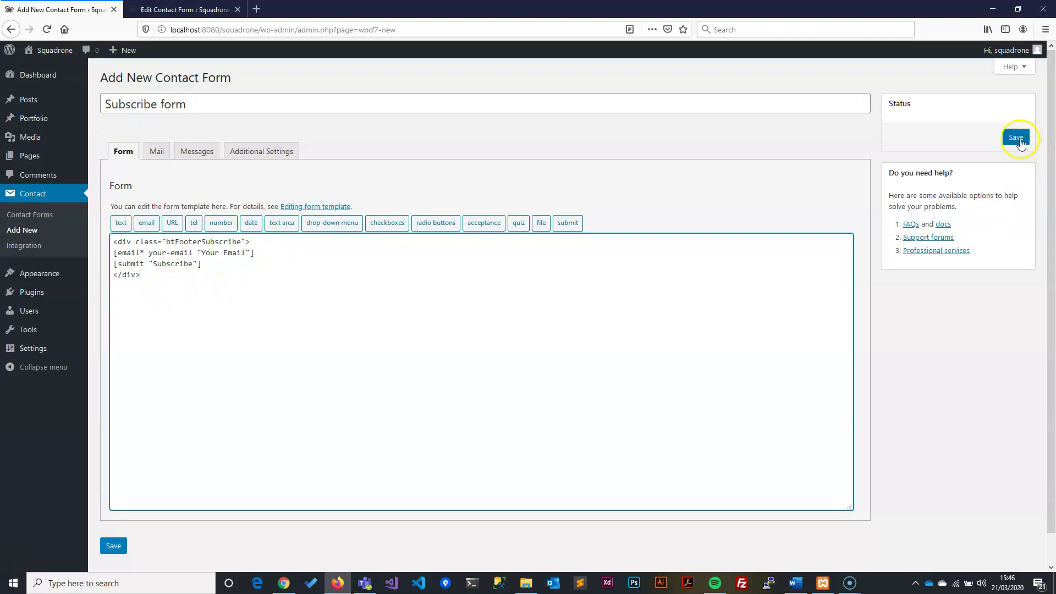
Save the form and move the email and submit lines below the closing div.
left_click(1016, 137)
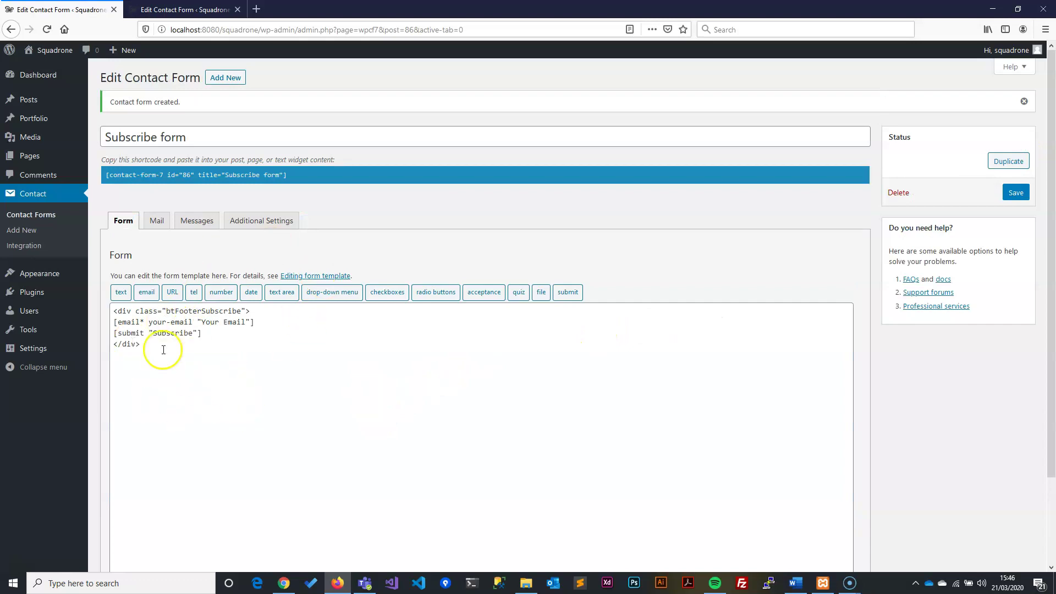
left_click_drag(229, 333, 105, 322)
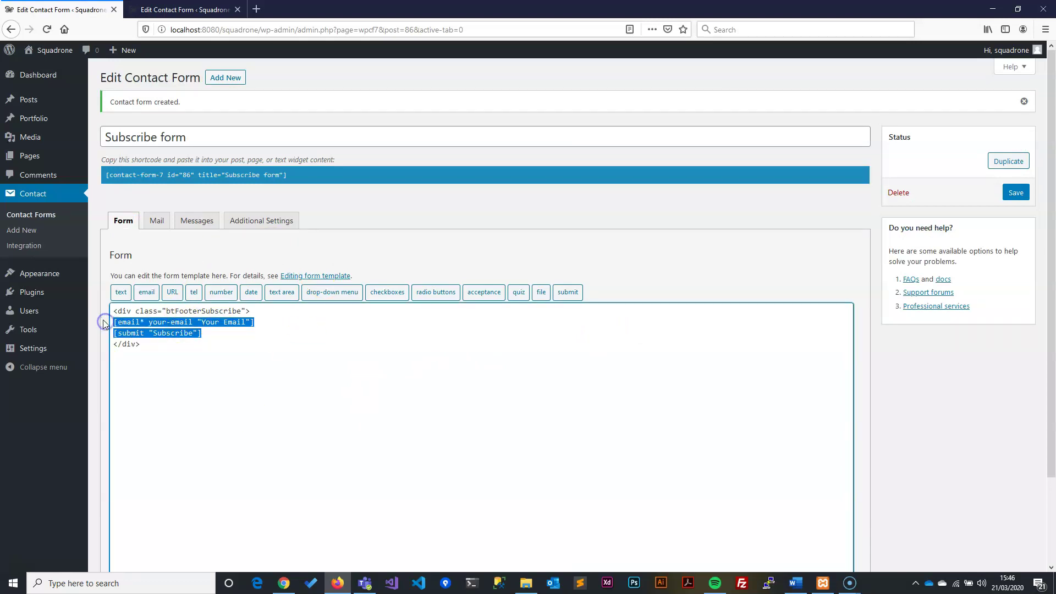
key("ctrl+x")
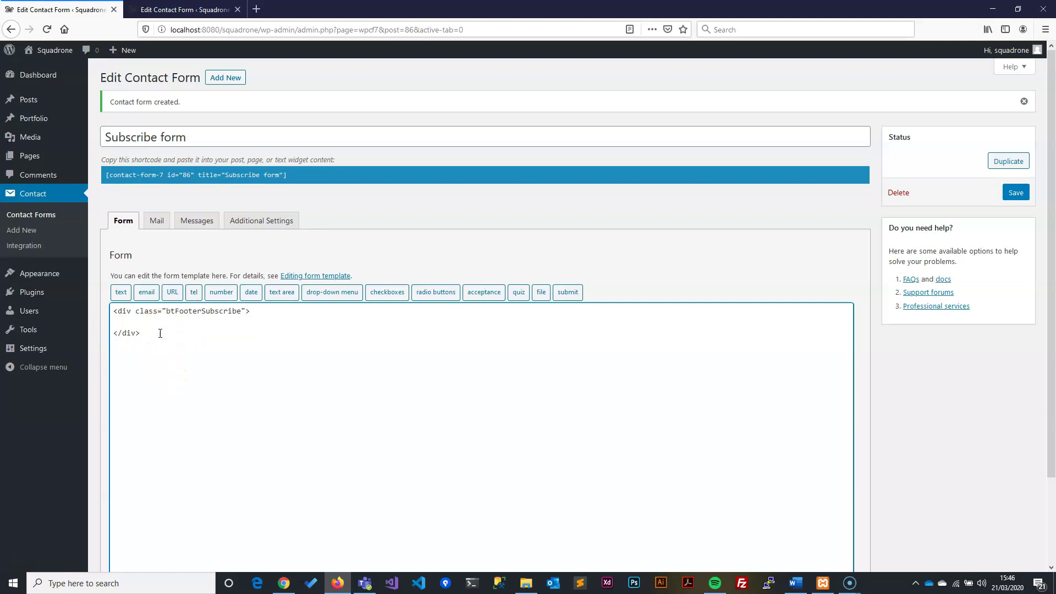
key("ctrl+v")
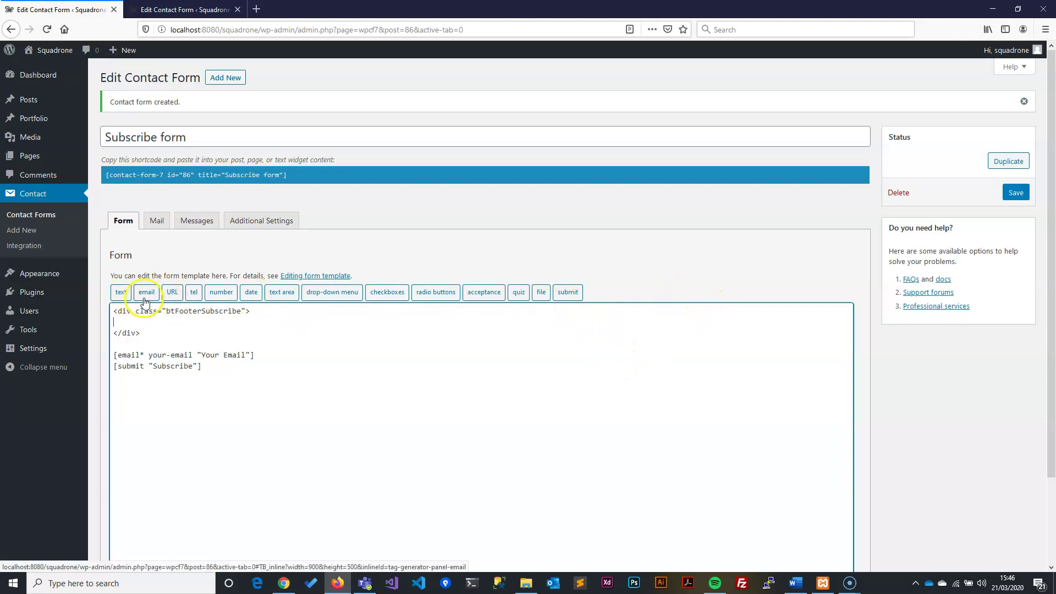
Generate a required email tag named your-email with default value 'Email' and insert it.
left_click(145, 295)
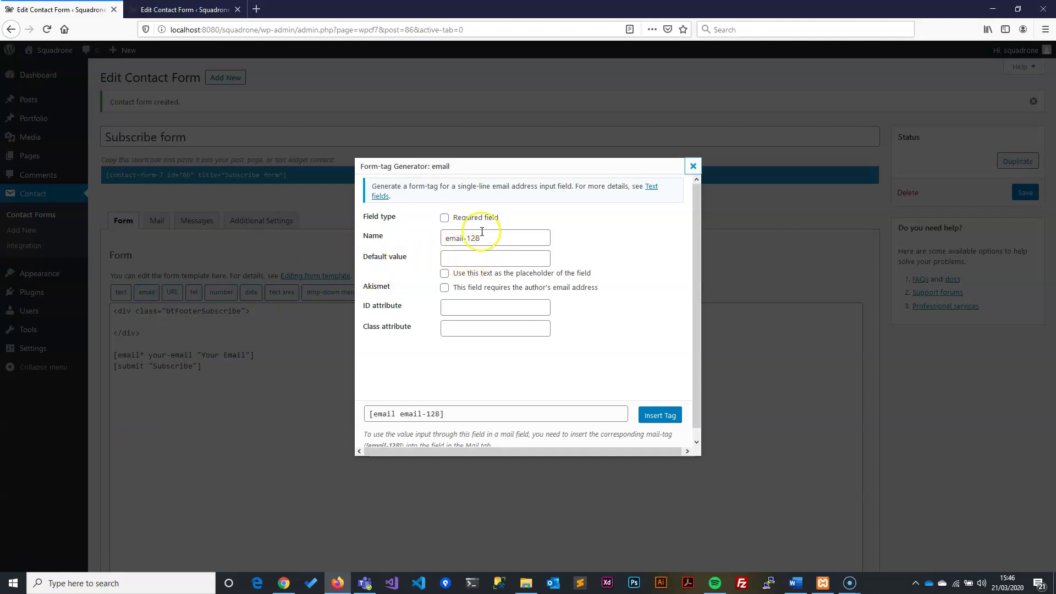
left_click(444, 218)
left_click_drag(491, 237, 361, 237)
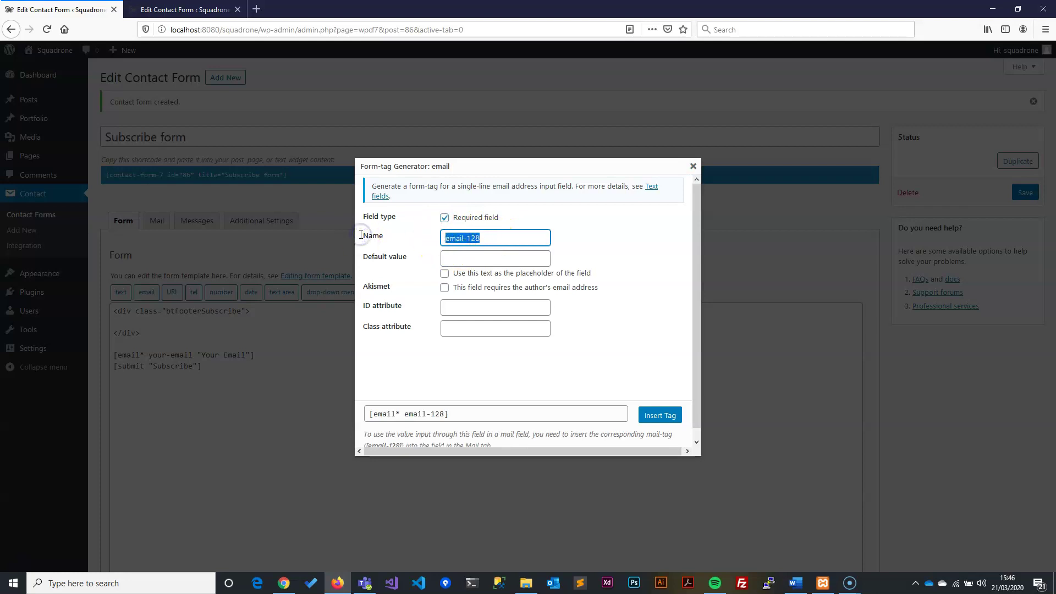
type("your-")
left_click(571, 379)
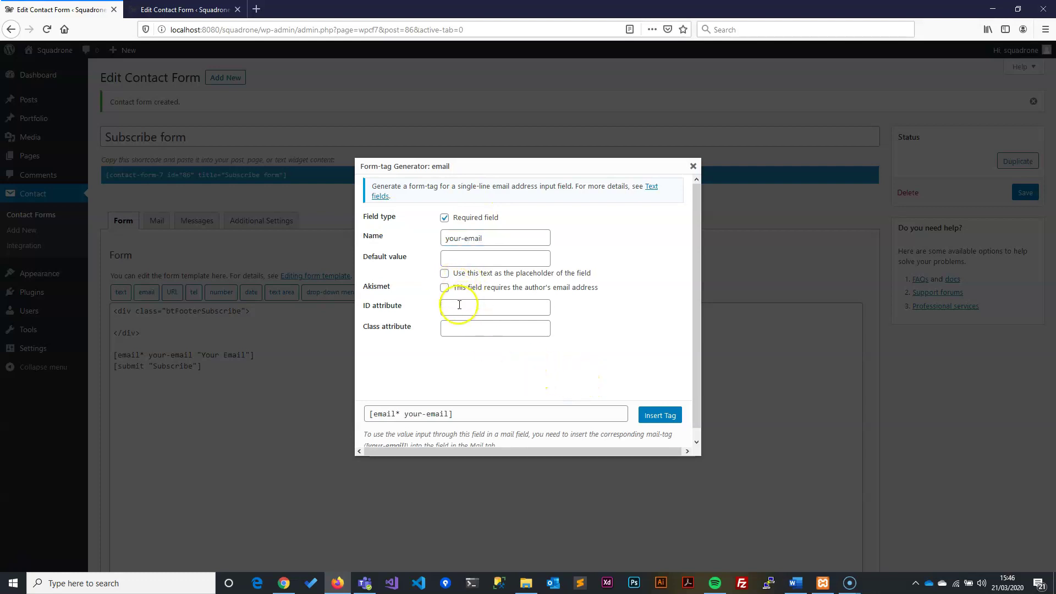
left_click(454, 259)
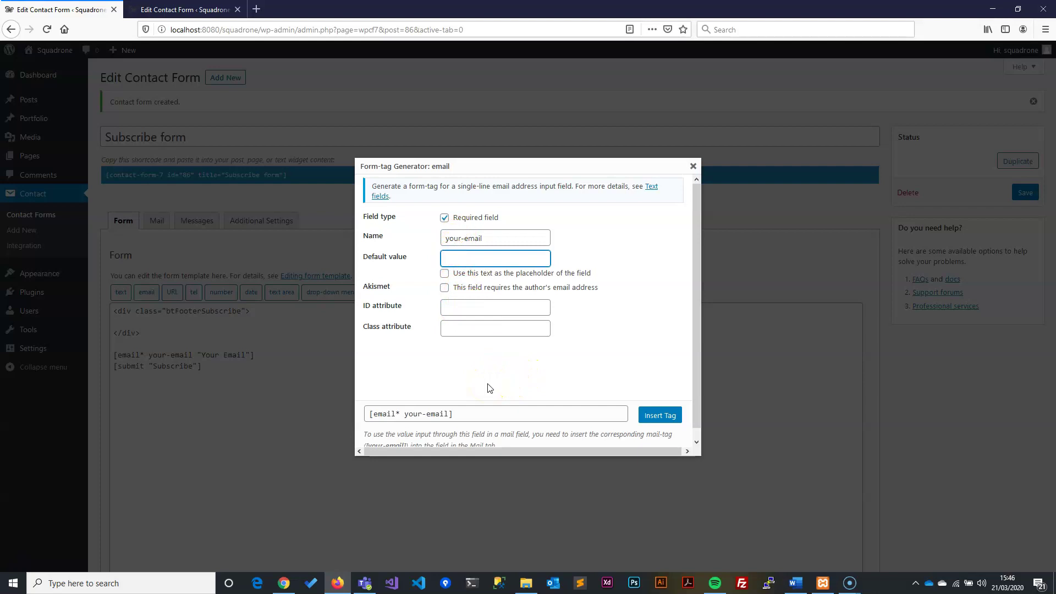
type("Email")
left_click(585, 380)
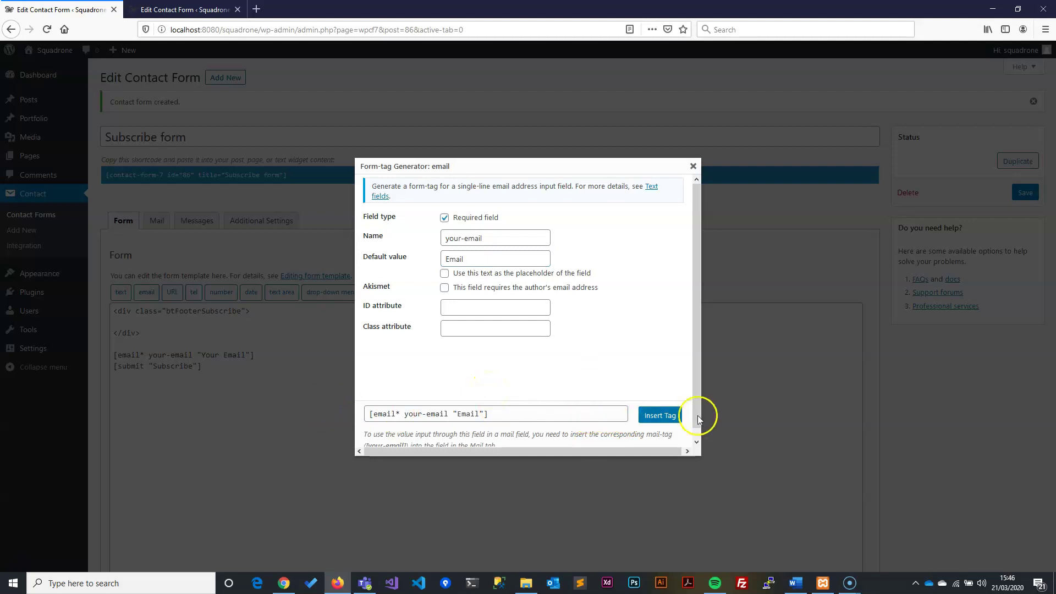
left_click(663, 417)
Change the inserted email tag's default text to 'Your Email' and add a line below.
left_click(662, 416)
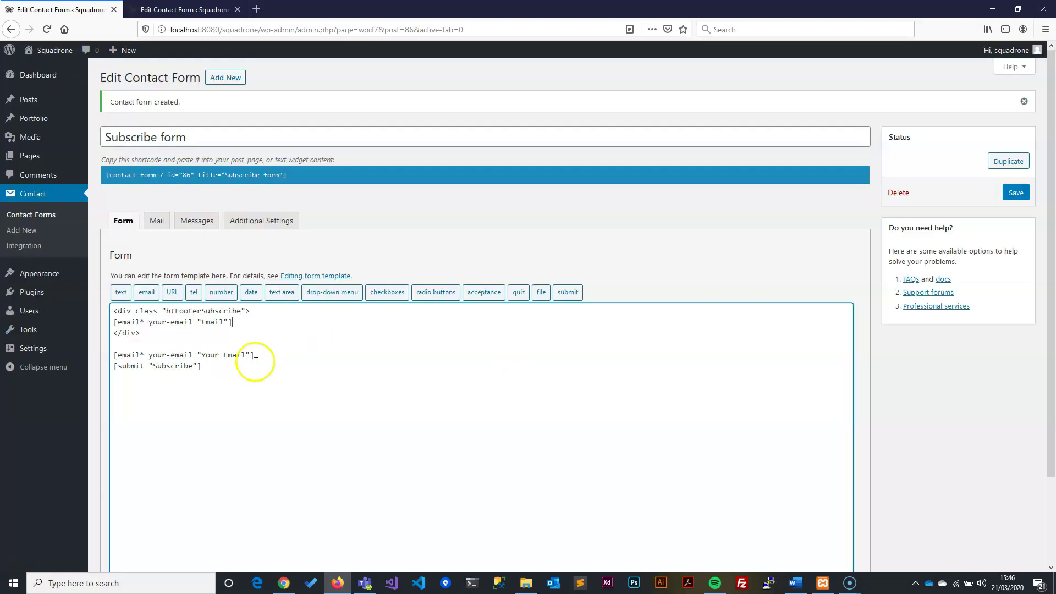
left_click_drag(250, 355, 110, 356)
left_click(211, 358)
double_click(209, 356)
left_click(200, 321)
key("ctrl+v")
left_click(270, 322)
key("Return")
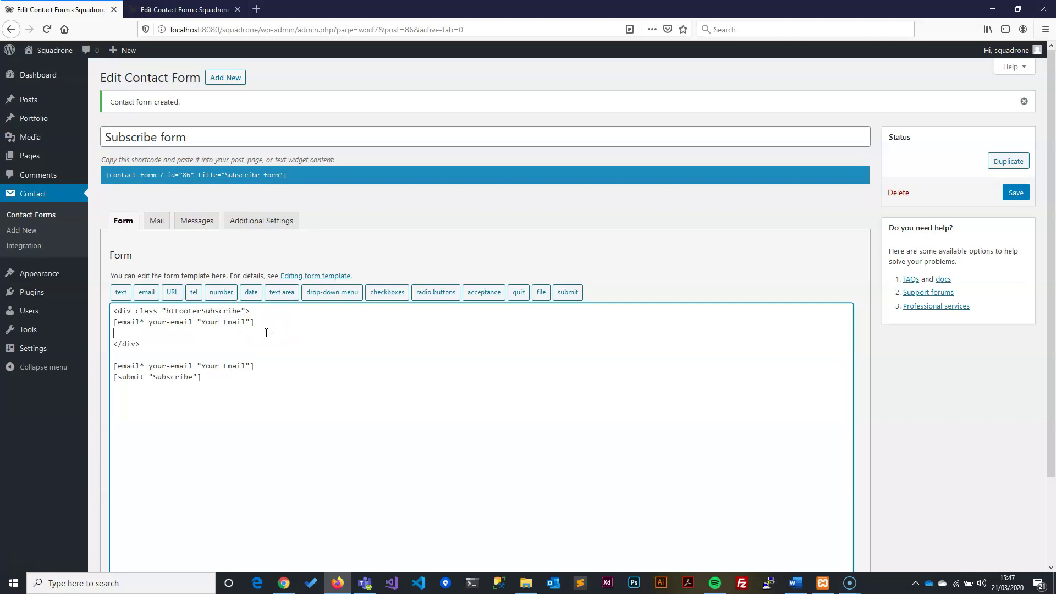
Insert a submit button tag labelled 'Subscribe' below the email tag.
left_click(567, 295)
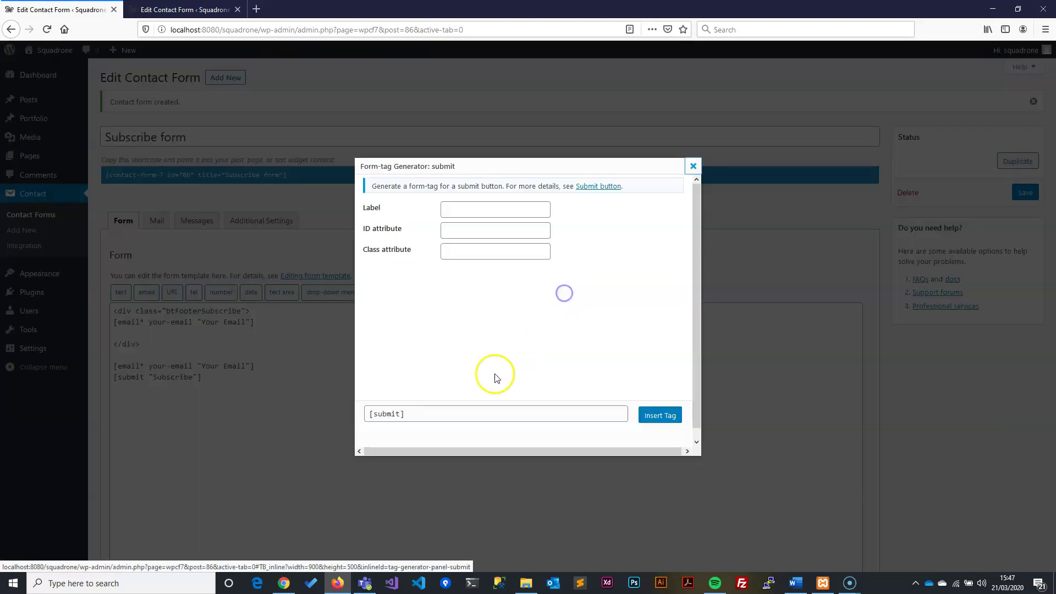
left_click(461, 210)
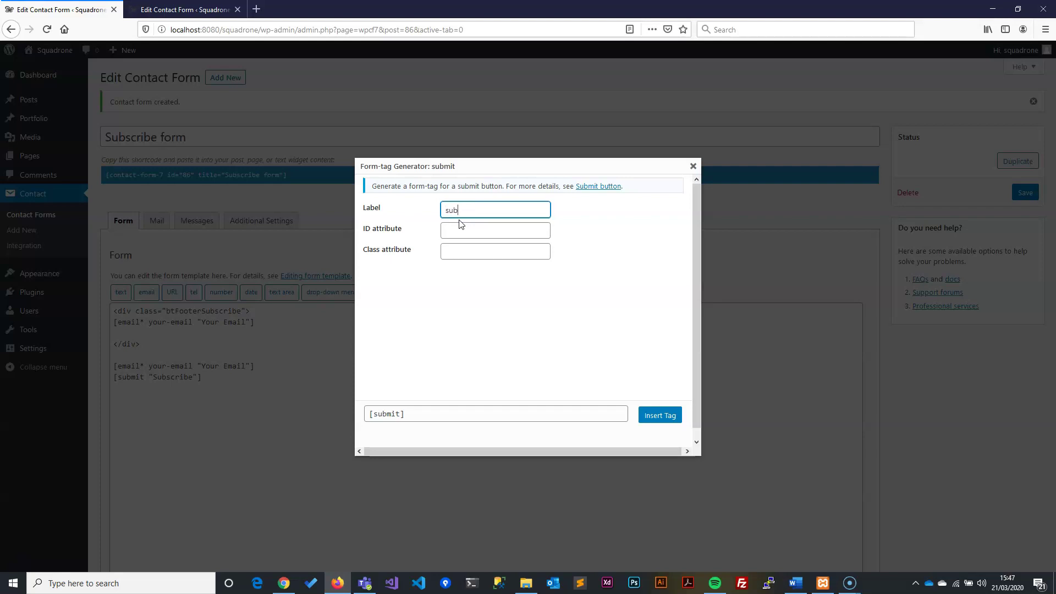
type("sub")
key("BackSpace")
key("BackSpace")
key("BackSpace")
type("Sub")
left_click(529, 351)
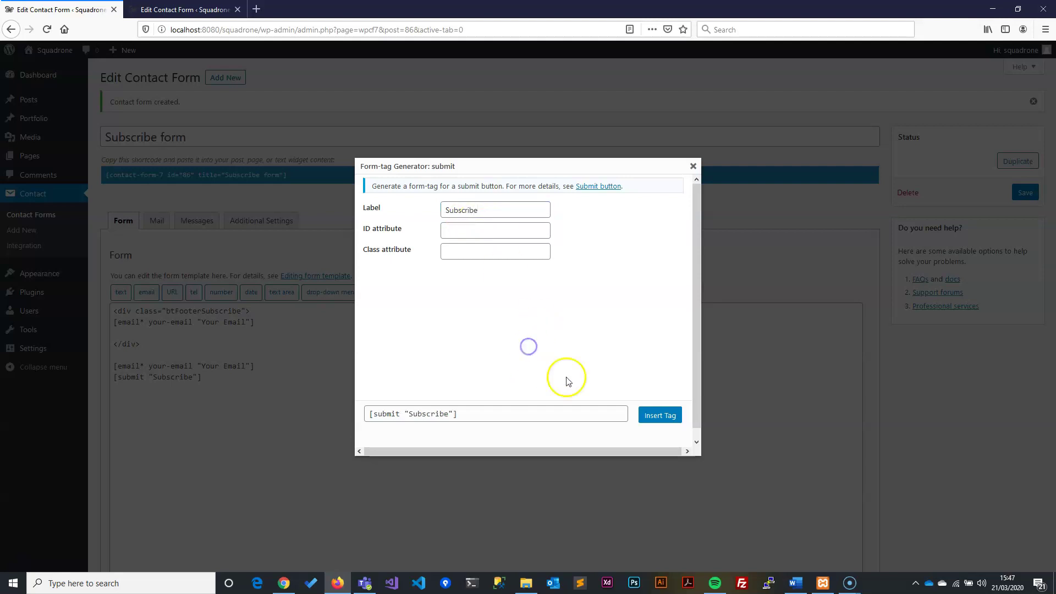
left_click(660, 416)
left_click_drag(141, 344, 112, 311)
left_click(207, 381)
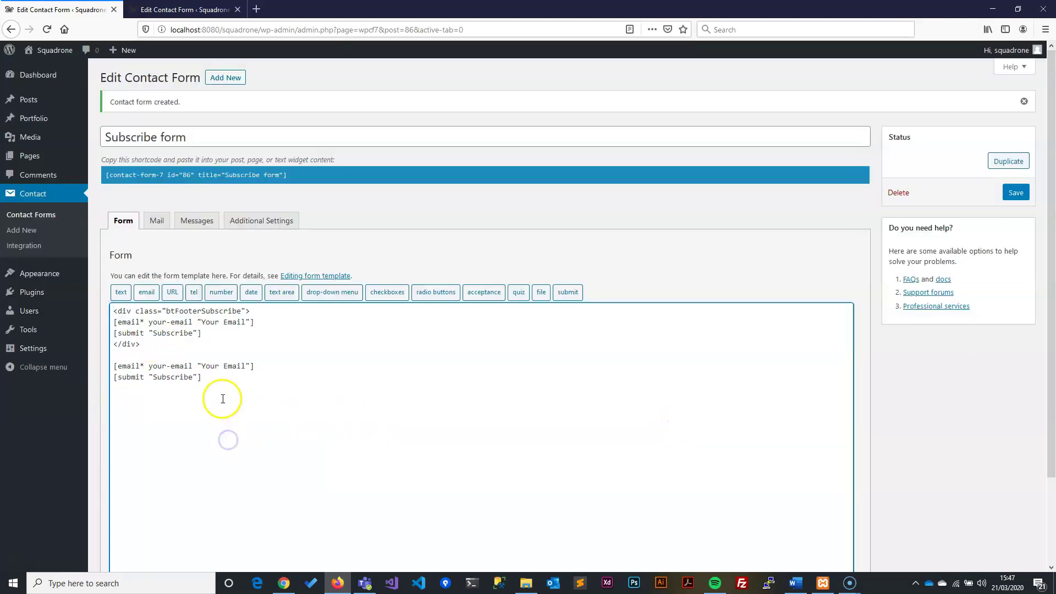
Delete the duplicate email and submit lines and open the Contact Form 7 FAQ and docs.
left_click_drag(219, 396, 96, 355)
key("BackSpace")
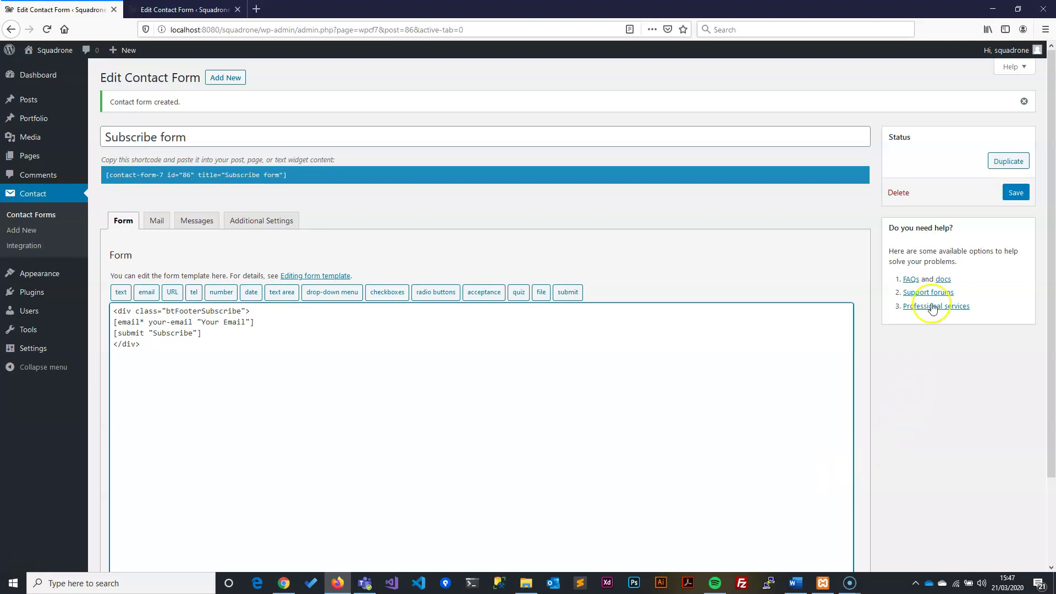
left_click(909, 280)
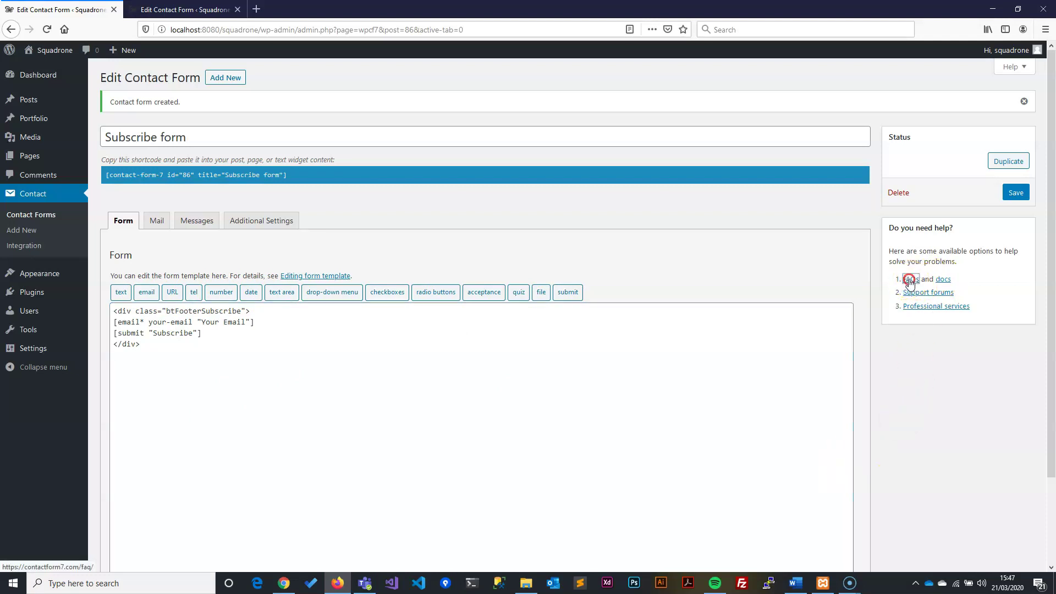
left_click(943, 281)
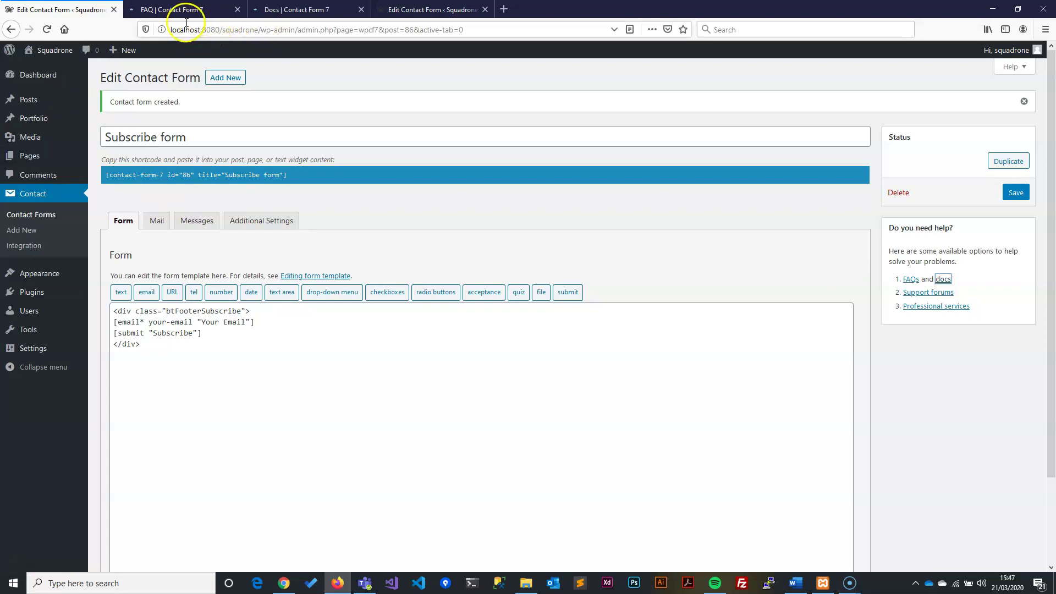
Skim the FAQ and docs pages, then return to the form editor.
left_click(176, 10)
scroll(319, 382, "down", 3)
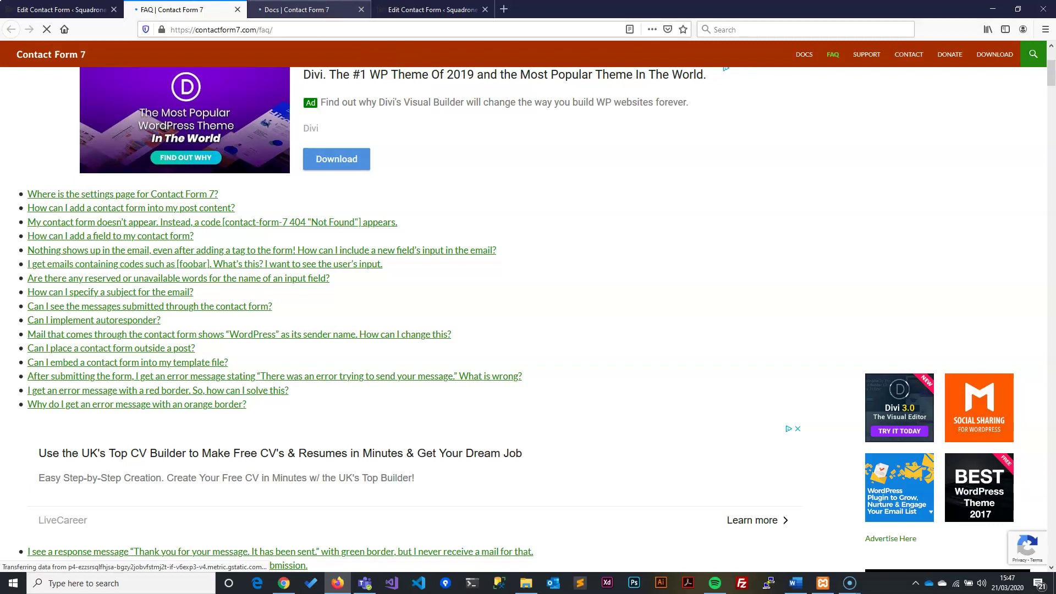
left_click(307, 9)
scroll(306, 377, "down", 7)
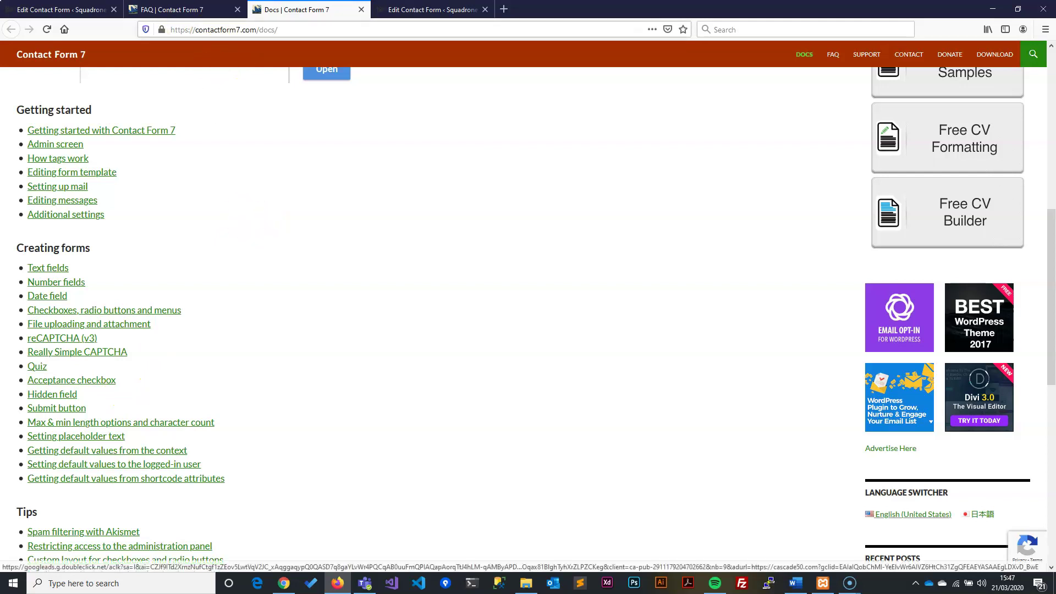
left_click(70, 11)
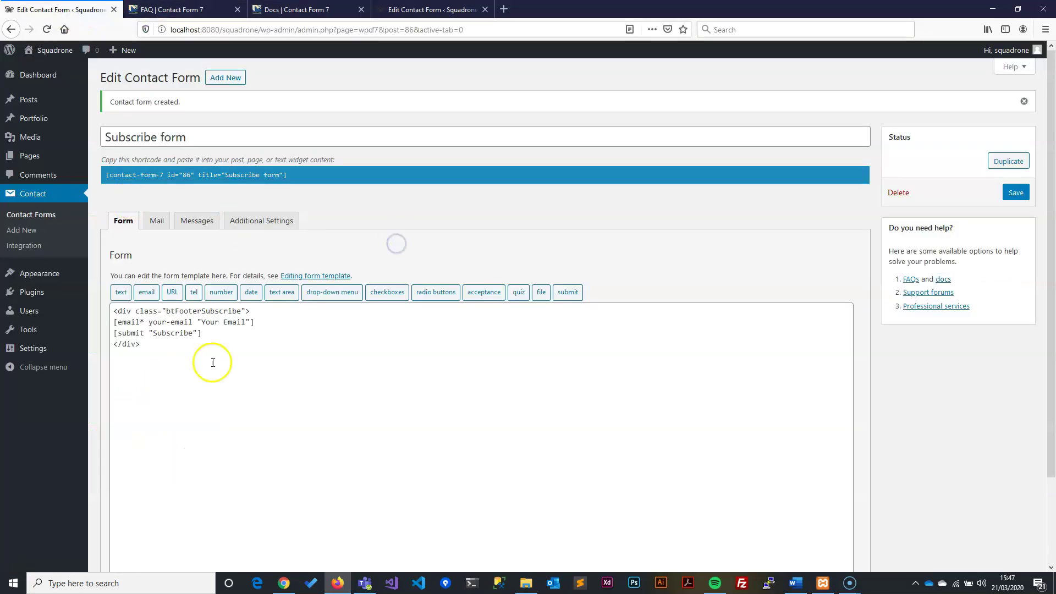
Copy the form's shortcode, save the form, and view its Mail tab settings.
left_click(280, 170)
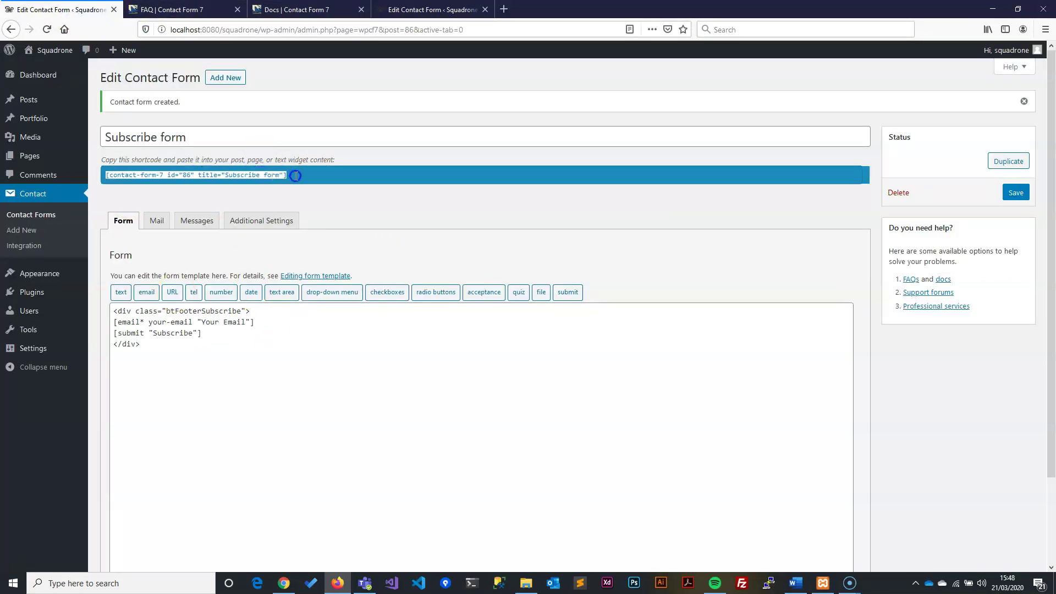
left_click(291, 176)
key("ctrl+s")
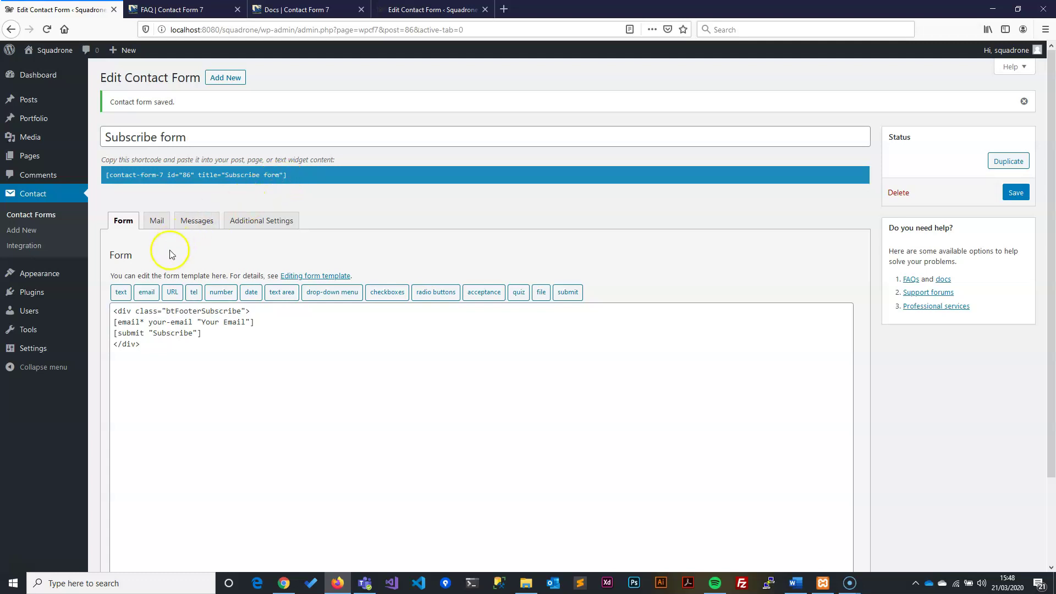
left_click(157, 220)
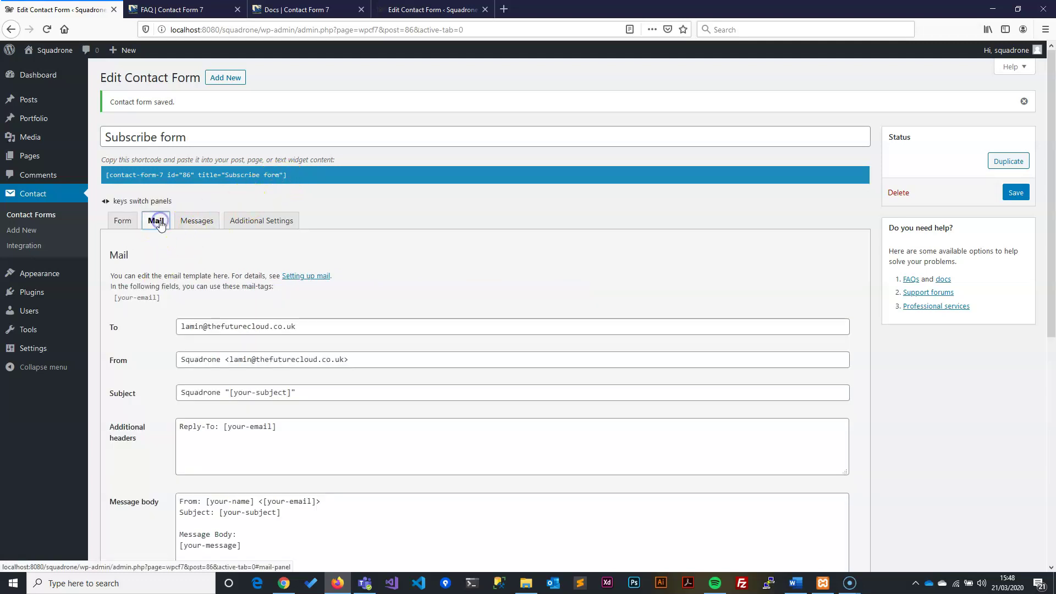
scroll(260, 382, "down", 5)
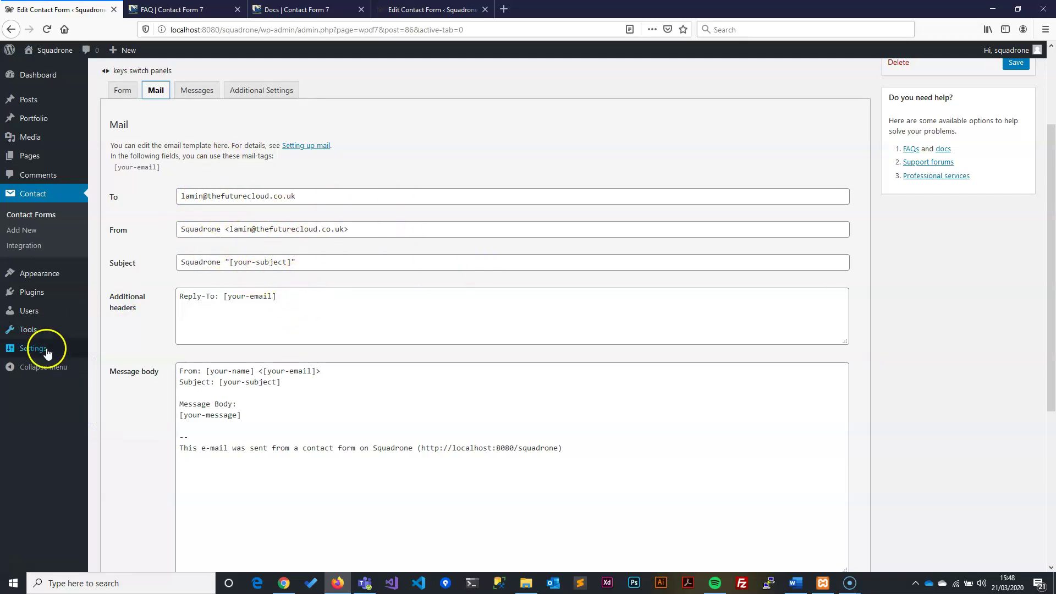
Change the mail subject to 'Squadrone New Subscription' and delete the Reply-To header.
left_click_drag(299, 197, 186, 182)
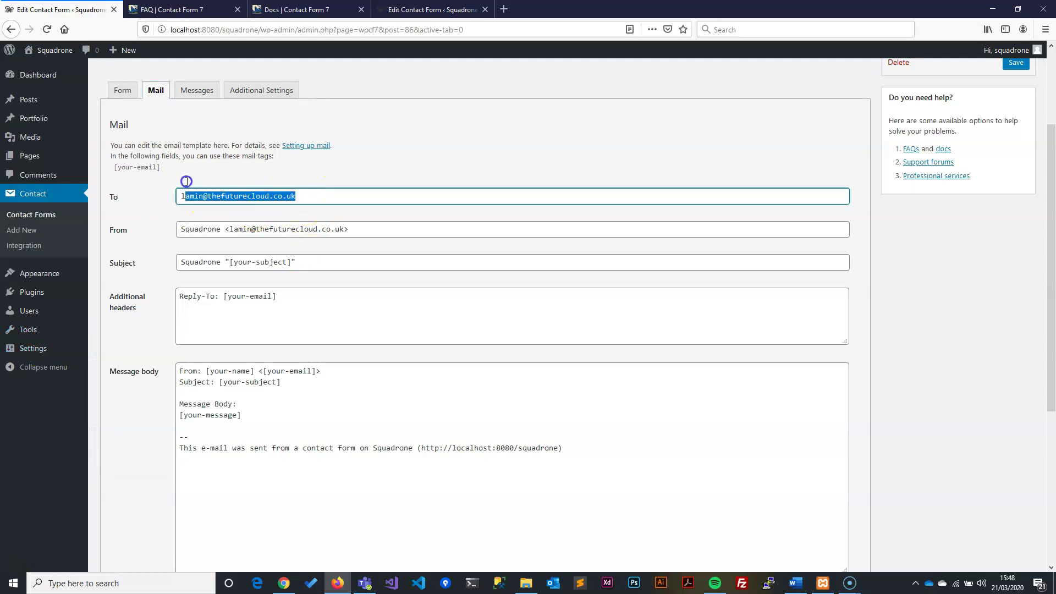
left_click_drag(334, 259, 212, 254)
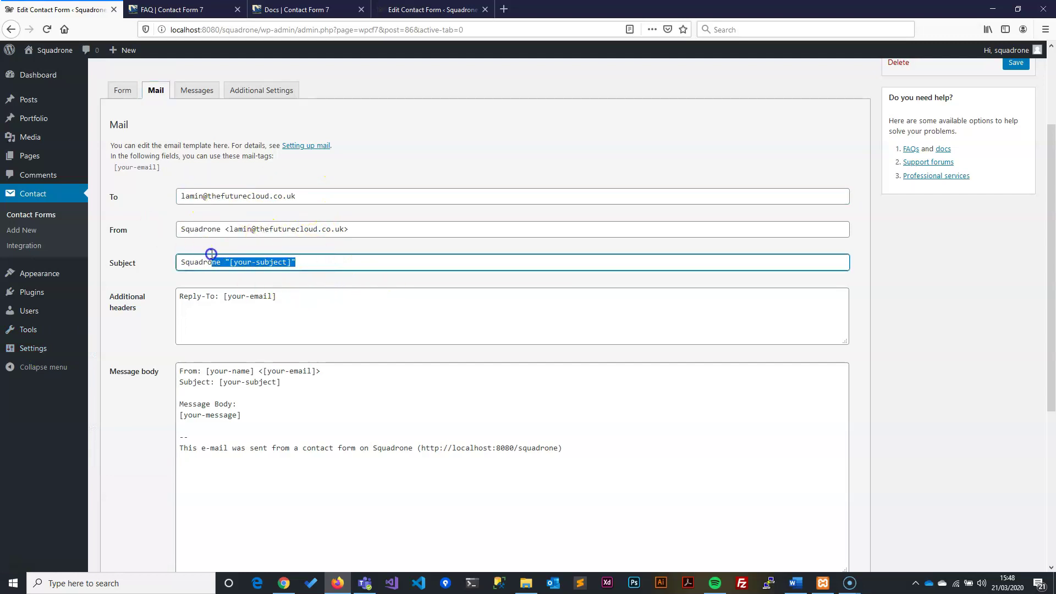
type("ne")
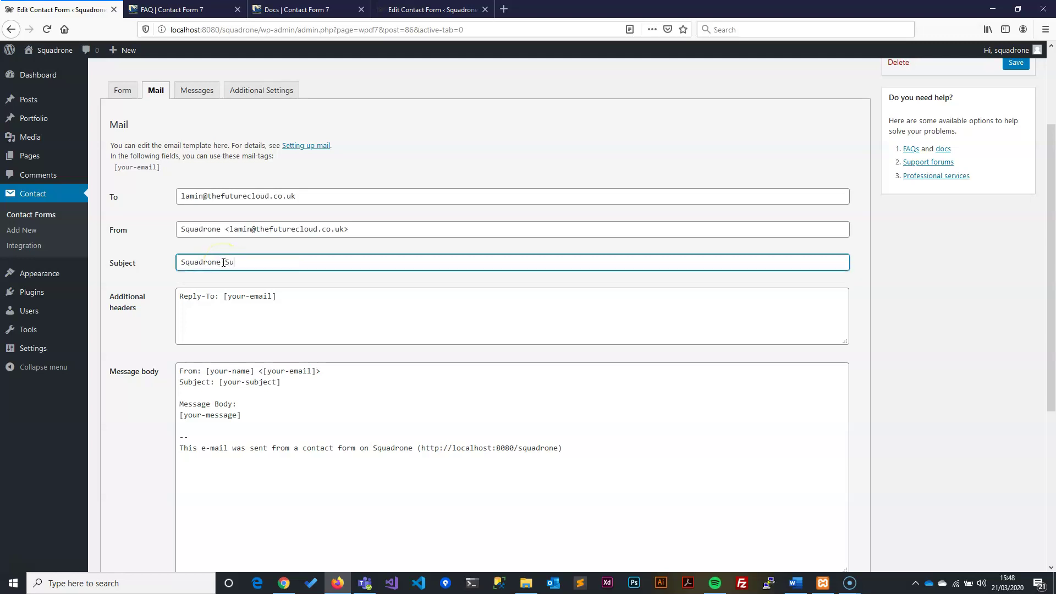
type(" New Subscription")
left_click(309, 315)
left_click_drag(278, 299, 68, 294)
key("BackSpace")
Remove the From and Subject lines from the mail message body.
left_click(270, 412)
left_click_drag(347, 367, 181, 385)
mouse_move(51, 347)
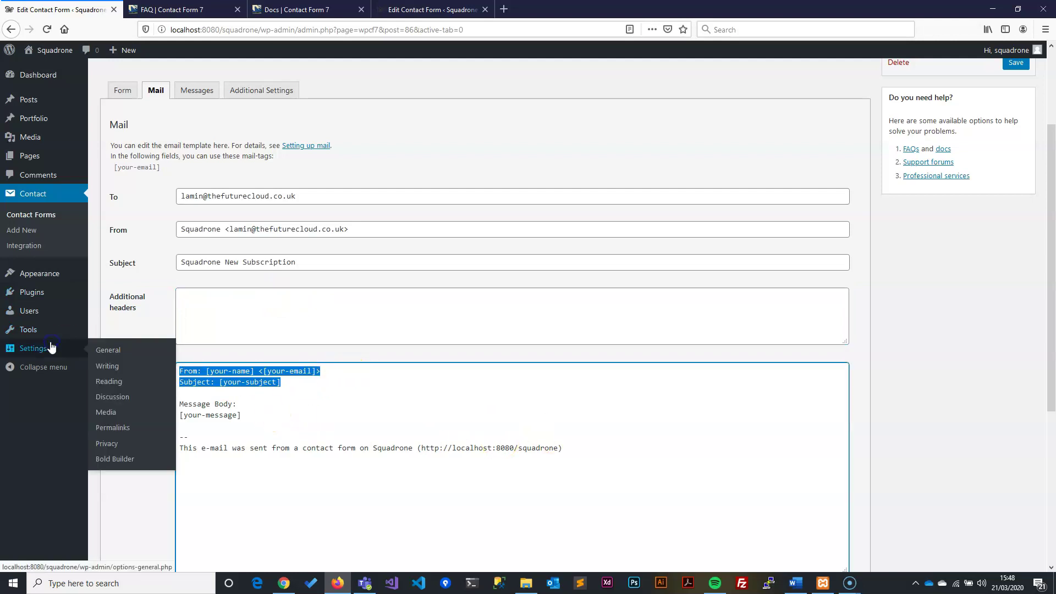
key("BackSpace")
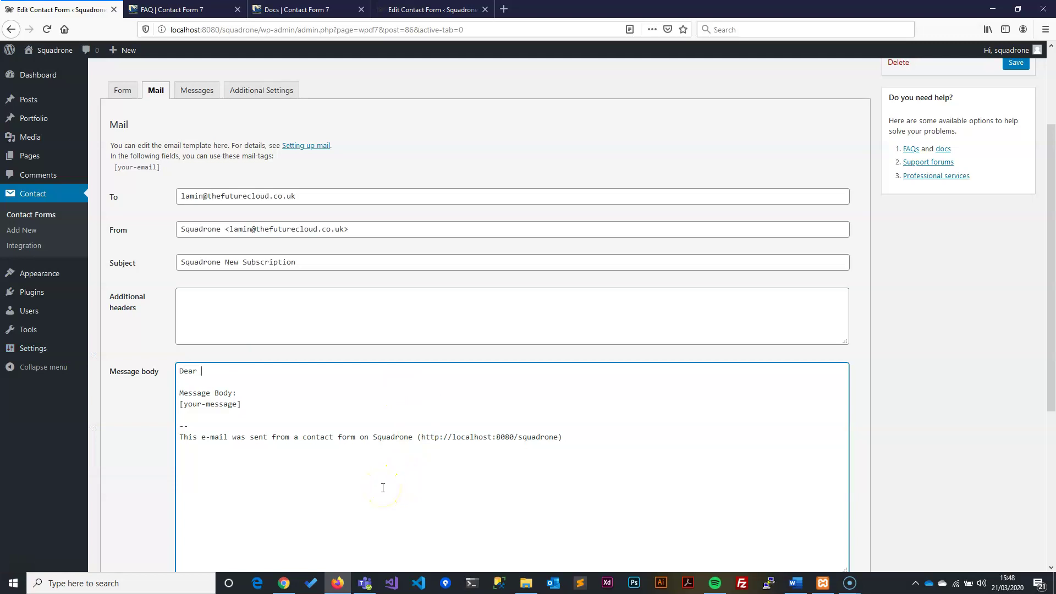
Write the 'Dear Admin' greeting and subscription line giving the details as [your-email].
type("Dear Admin")
key("Return")
key("Return")
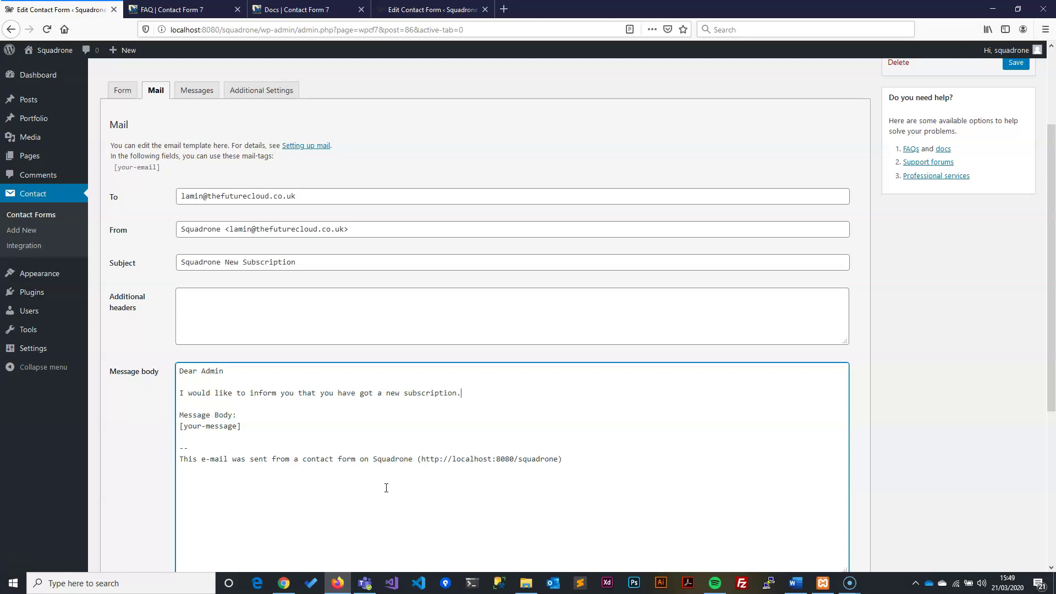
key("Return")
key("Return")
type("The details are as fol")
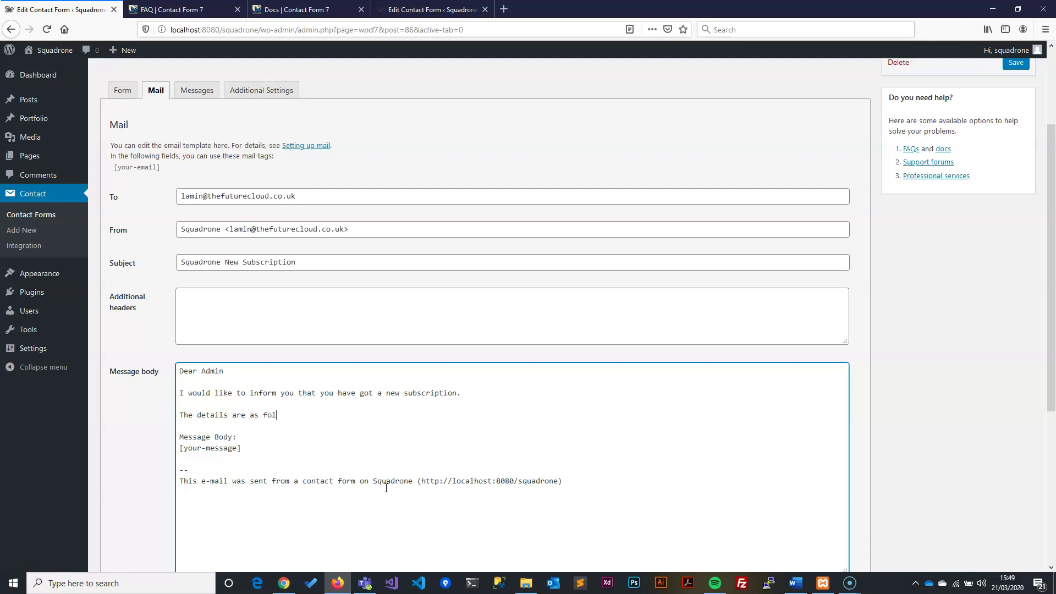
type(":")
left_click_drag(162, 167, 316, 412)
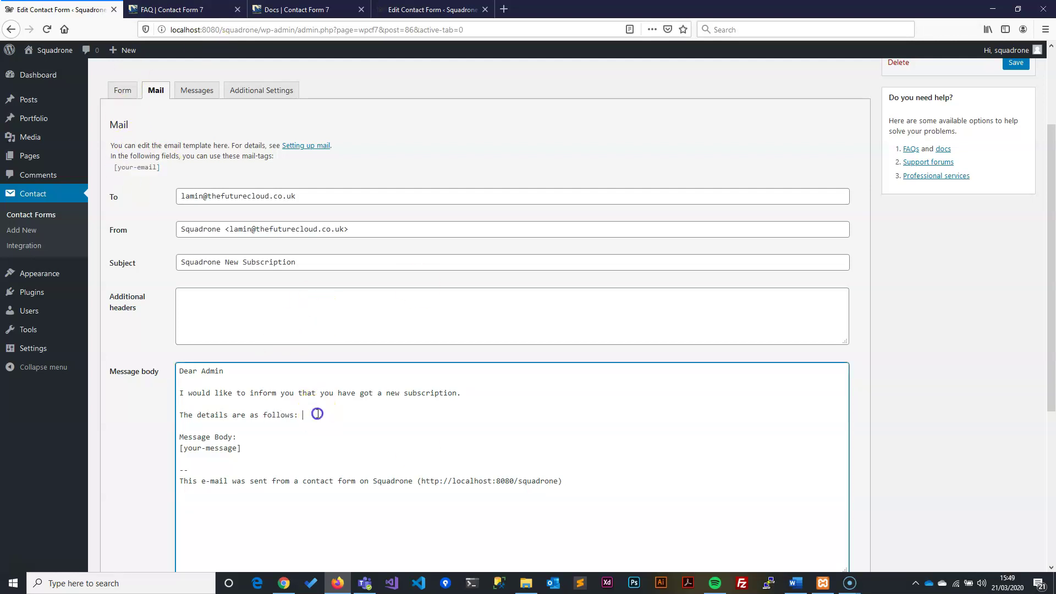
Delete the Message Body and [your-message] lines and replace the footer with a Regards sign-off from Squadrone.
left_click_drag(596, 509, 161, 420)
left_click(282, 448)
left_click(257, 458)
left_click_drag(266, 452, 170, 427)
key("Delete")
key("Delete")
left_click_drag(566, 448, 147, 440)
type("Regards")
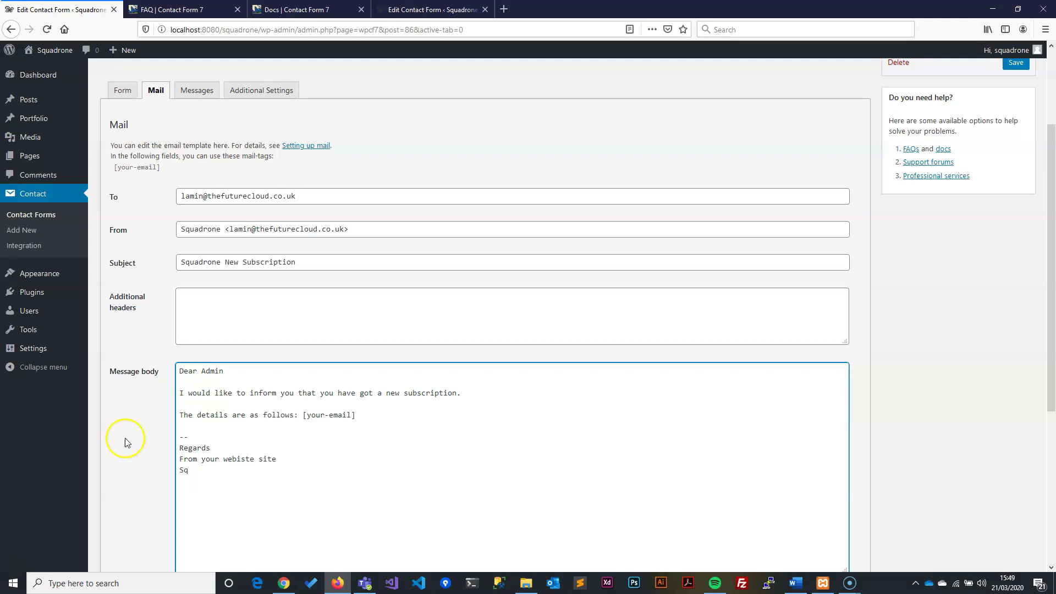
type("uadrone")
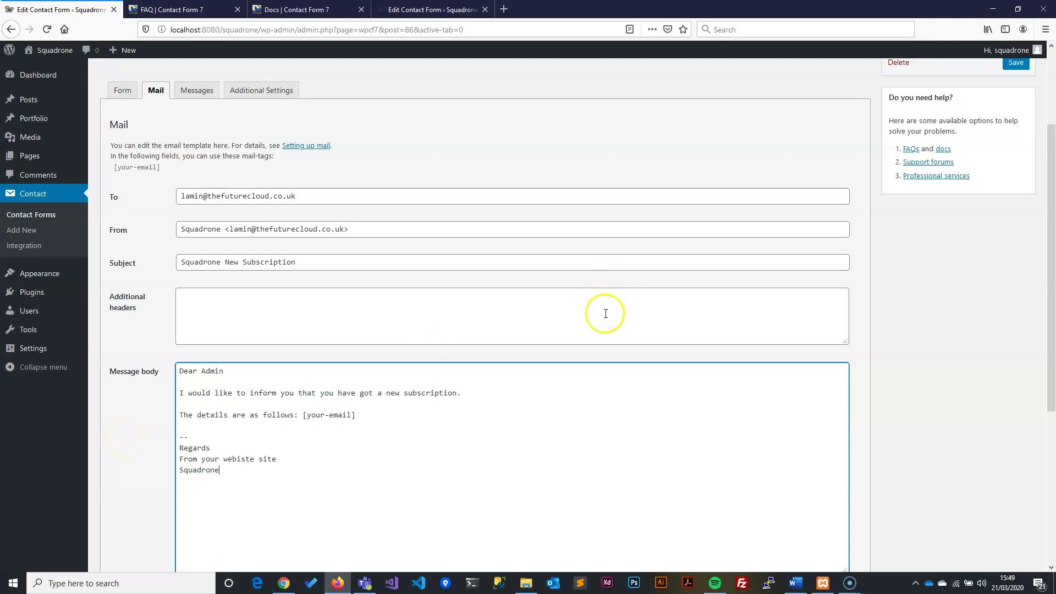
scroll(412, 330, "down", 5)
Save the mail template and select the existing success message on the Messages tab.
left_click(110, 514)
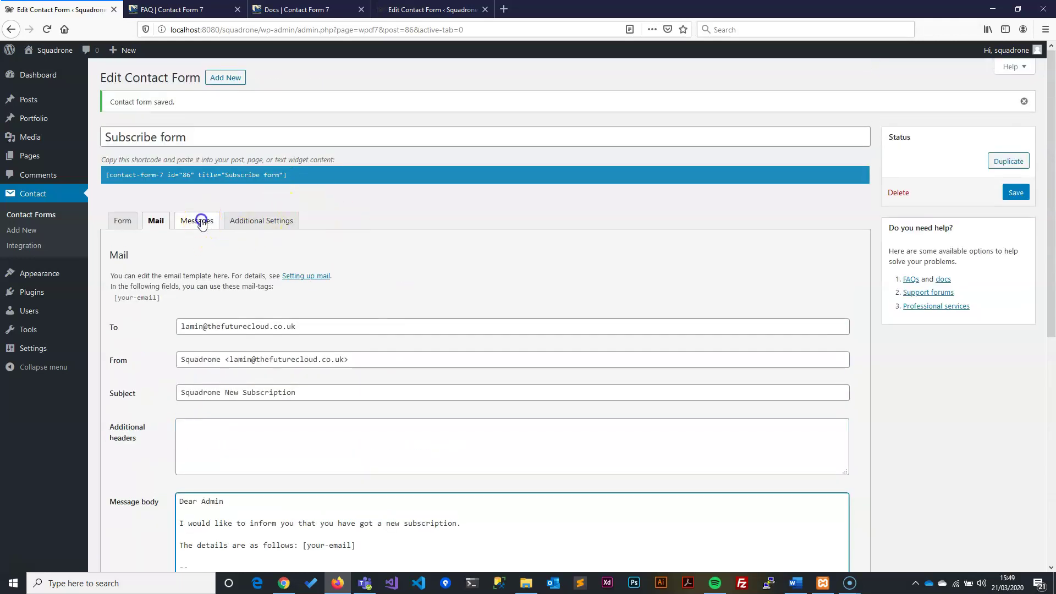
left_click(198, 220)
triple_click(278, 304)
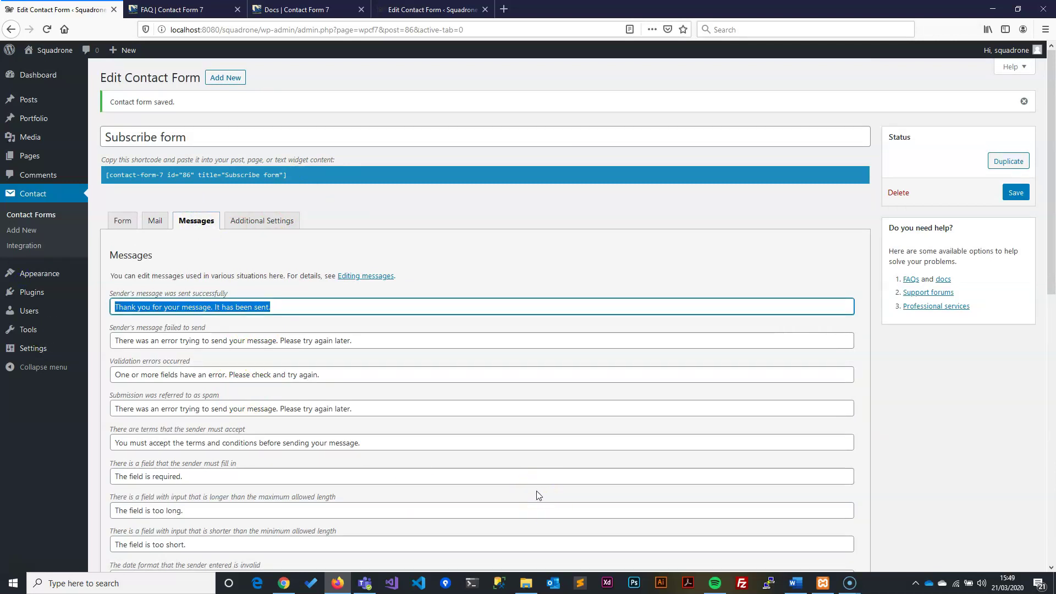
Change the success message to 'Thank you for subscribing you, we will get intouch shortly', save, and copy the shortcode.
type("Thank")
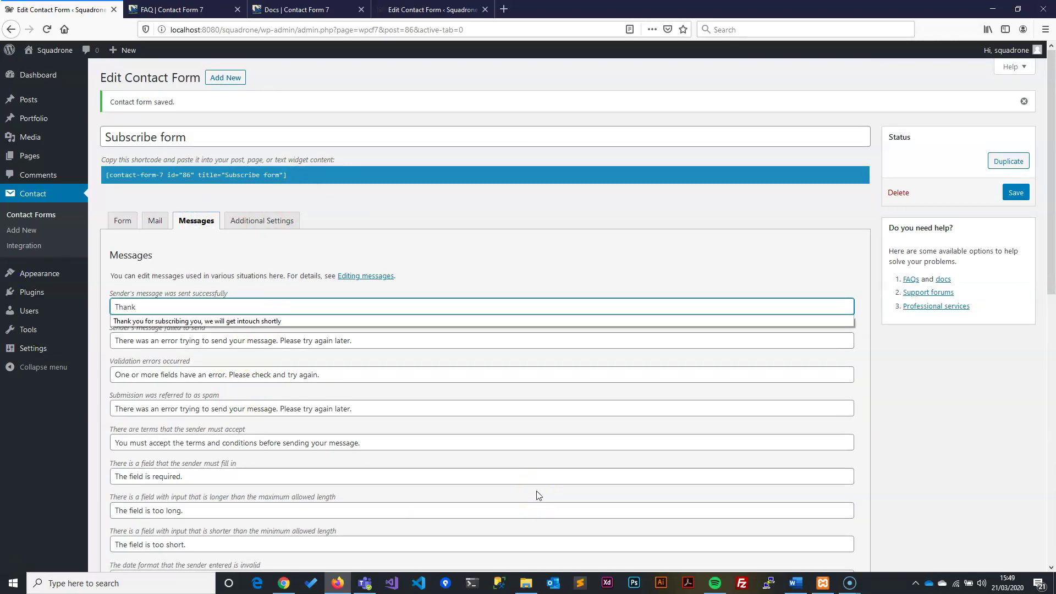
left_click(224, 320)
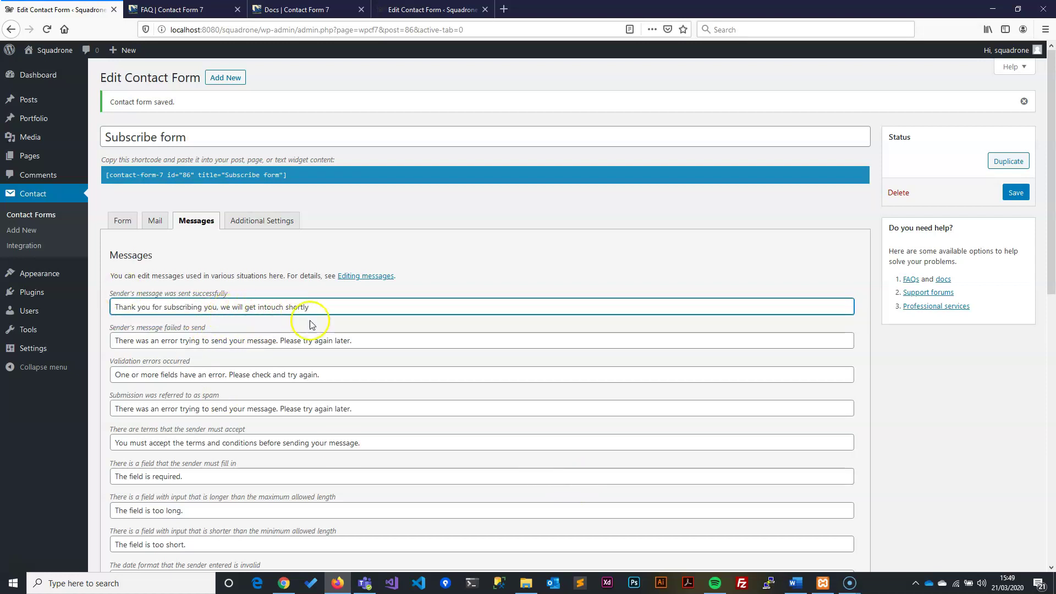
left_click(1014, 193)
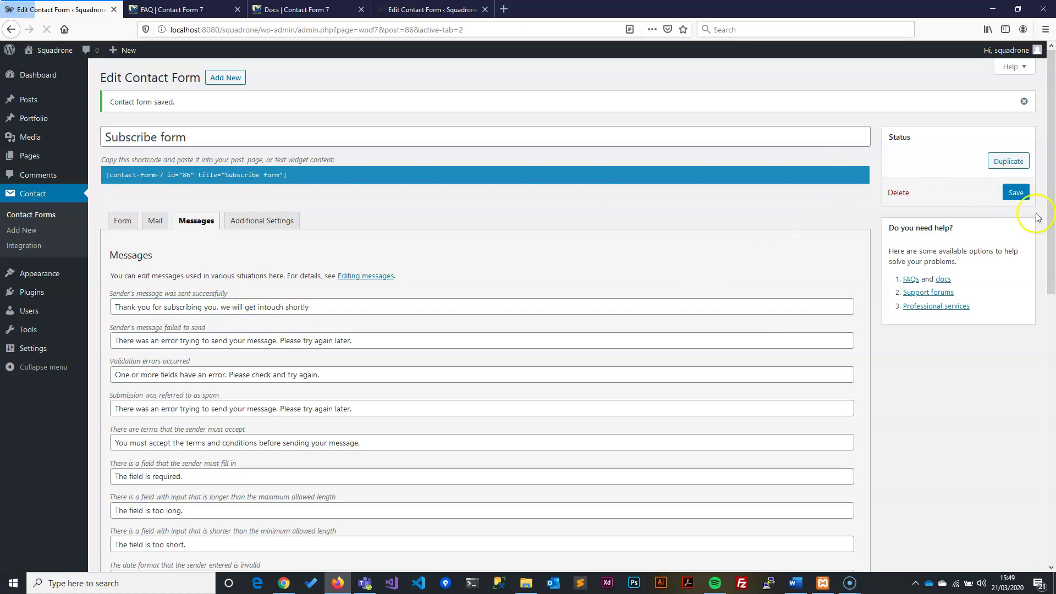
left_click(235, 176)
key("ctrl+c")
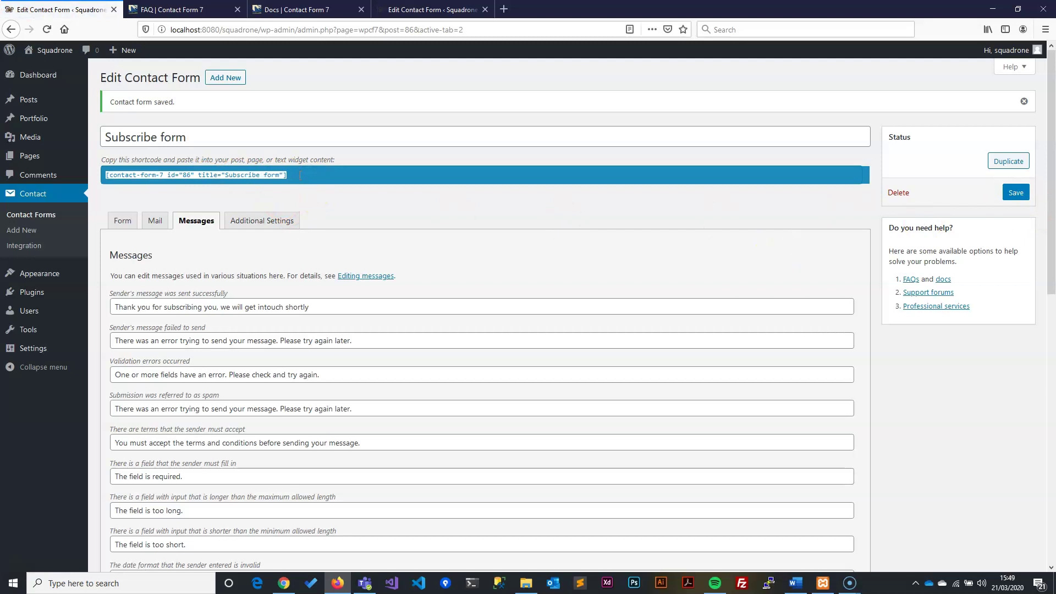
Open the Footer page for editing from the All Pages list.
mouse_move(33, 156)
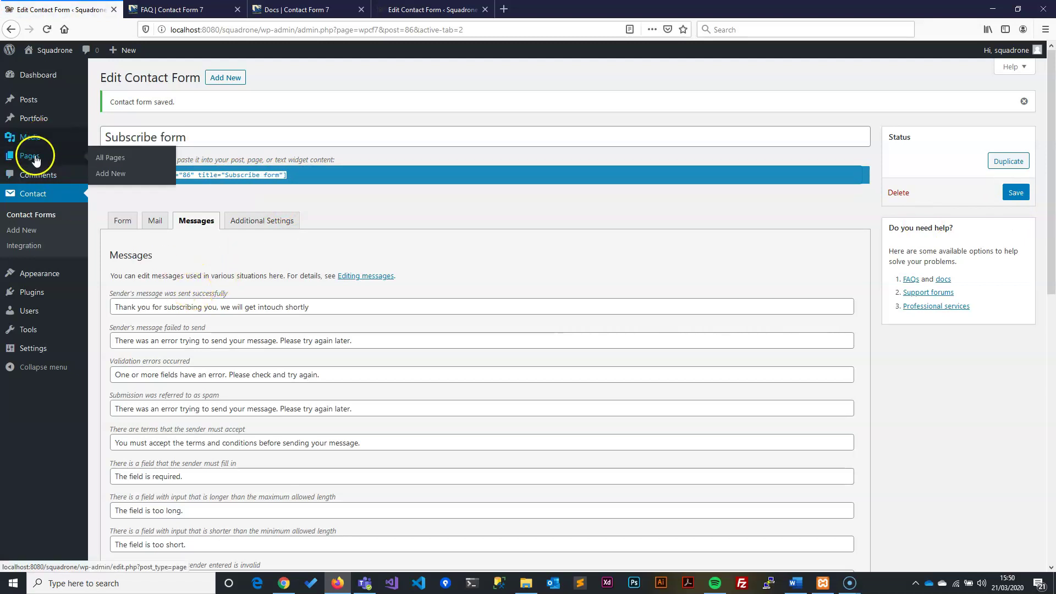
left_click(102, 164)
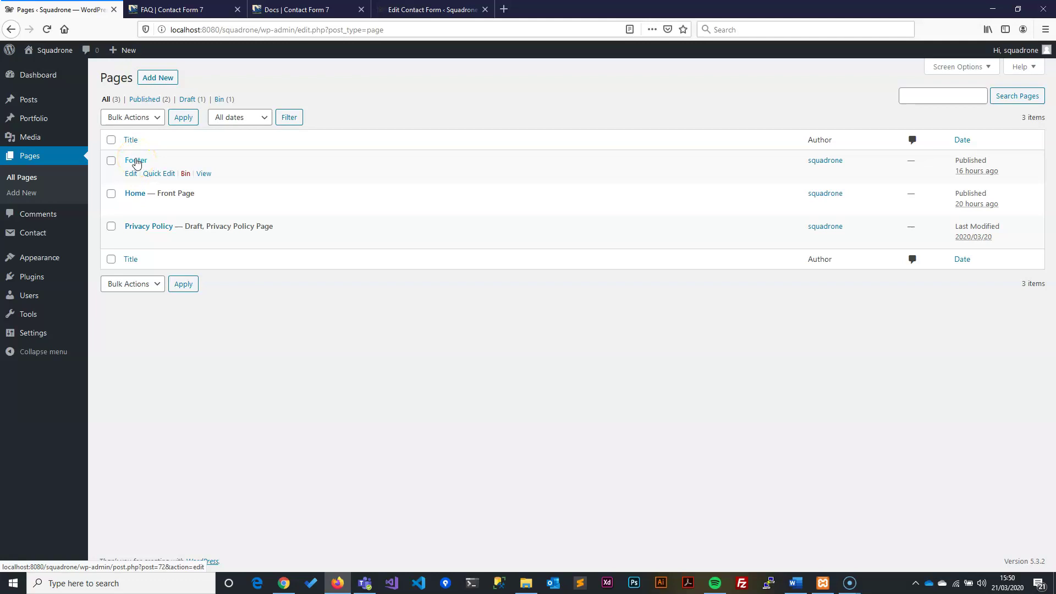
left_click(137, 161)
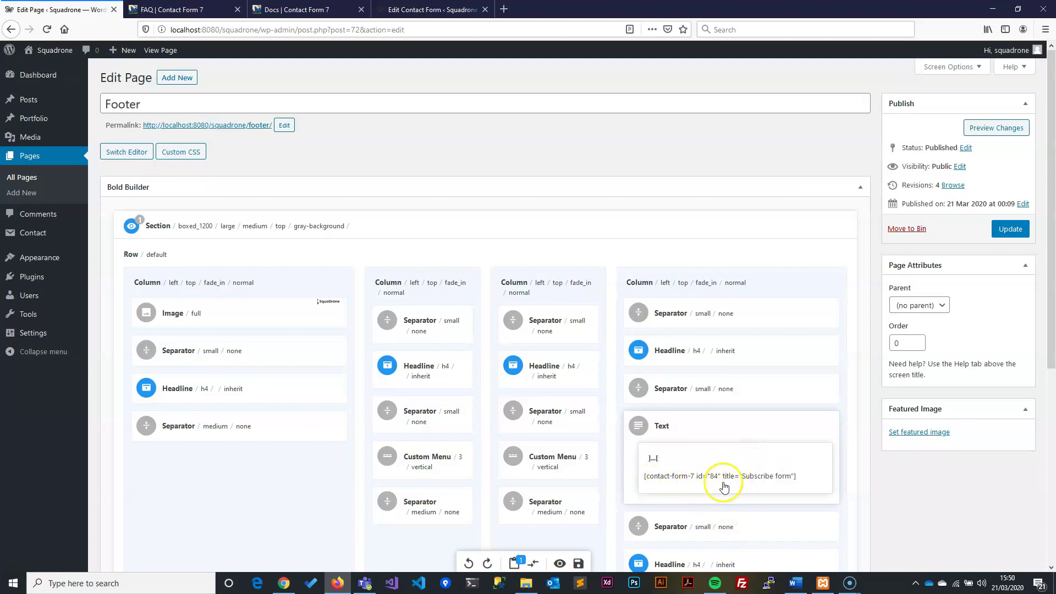
Replace the Text element's id 84 shortcode with the Subscribe form shortcode (id 86) and update the page.
left_click(718, 460)
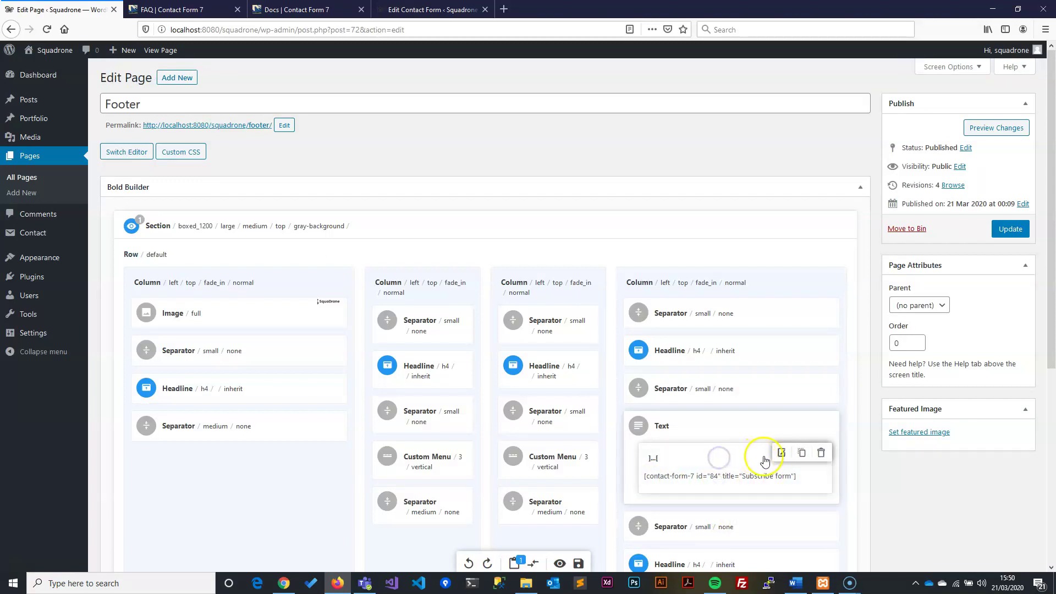
left_click(780, 452)
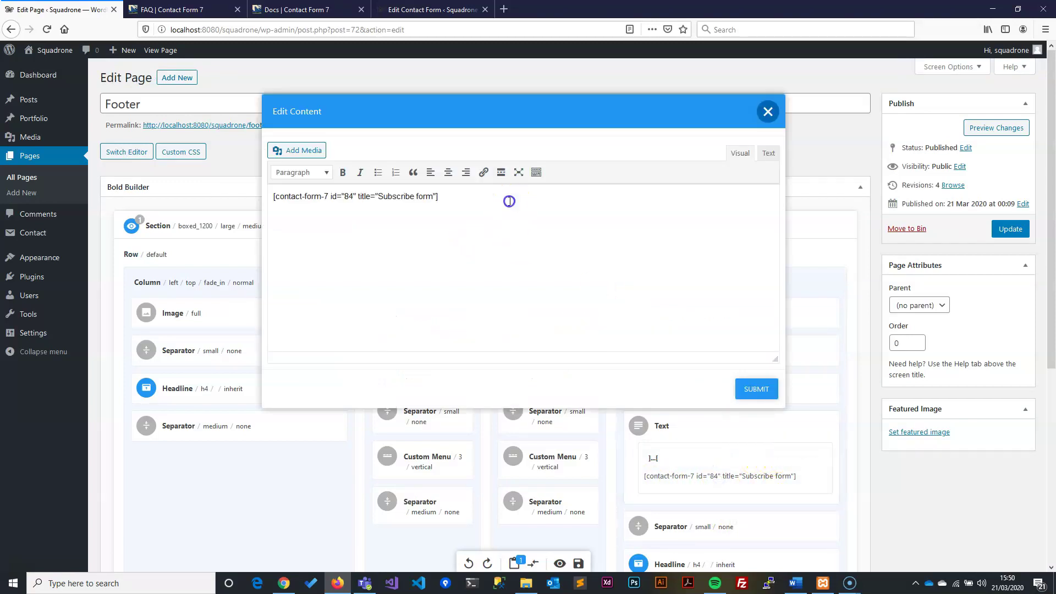
left_click_drag(466, 196, 206, 160)
key("BackSpace")
key("ctrl+v")
left_click(757, 387)
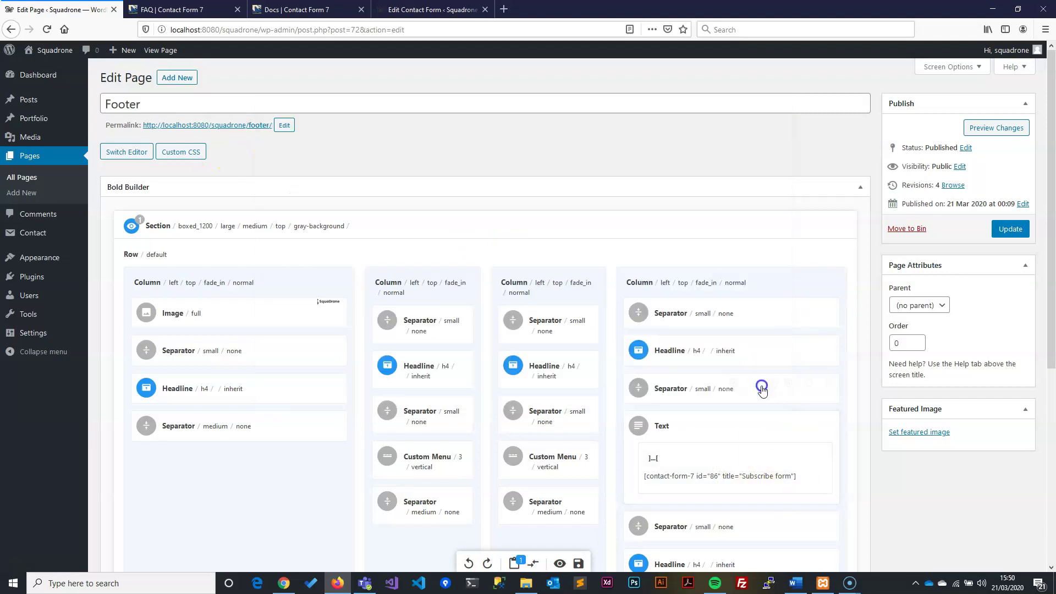
left_click(1010, 228)
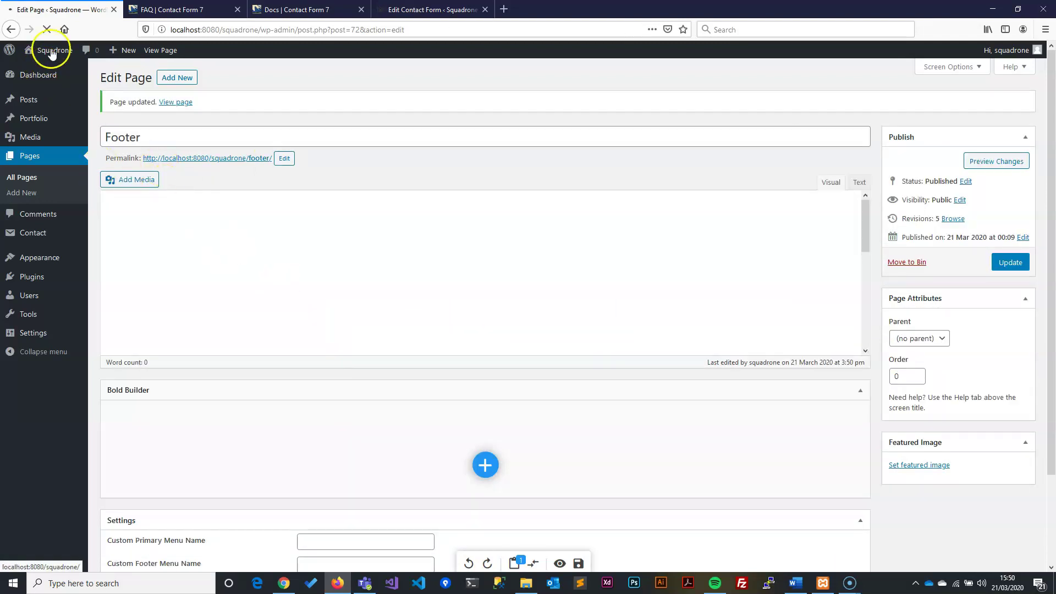
View the live Squadrone site and try the Your Email field of the footer Subscribe form.
left_click(47, 76)
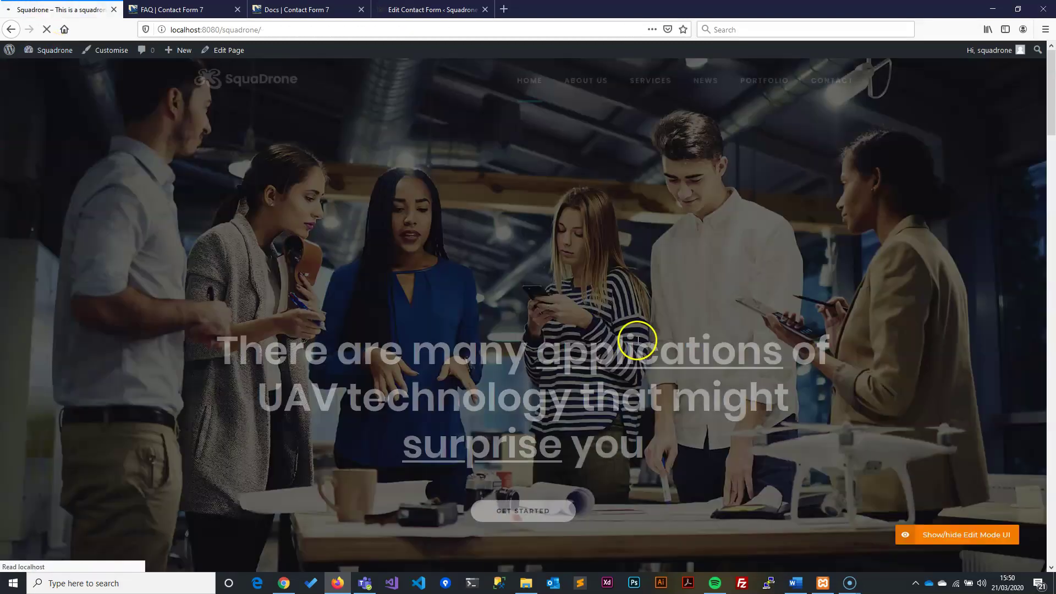
scroll(636, 339, "down", 5)
scroll(636, 339, "down", 10)
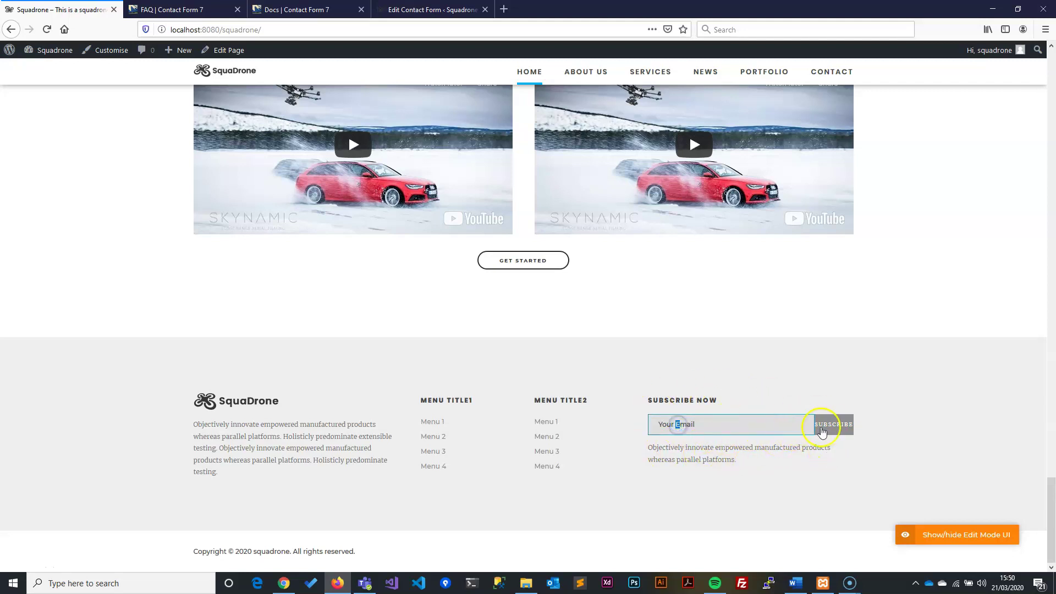
left_click(920, 428)
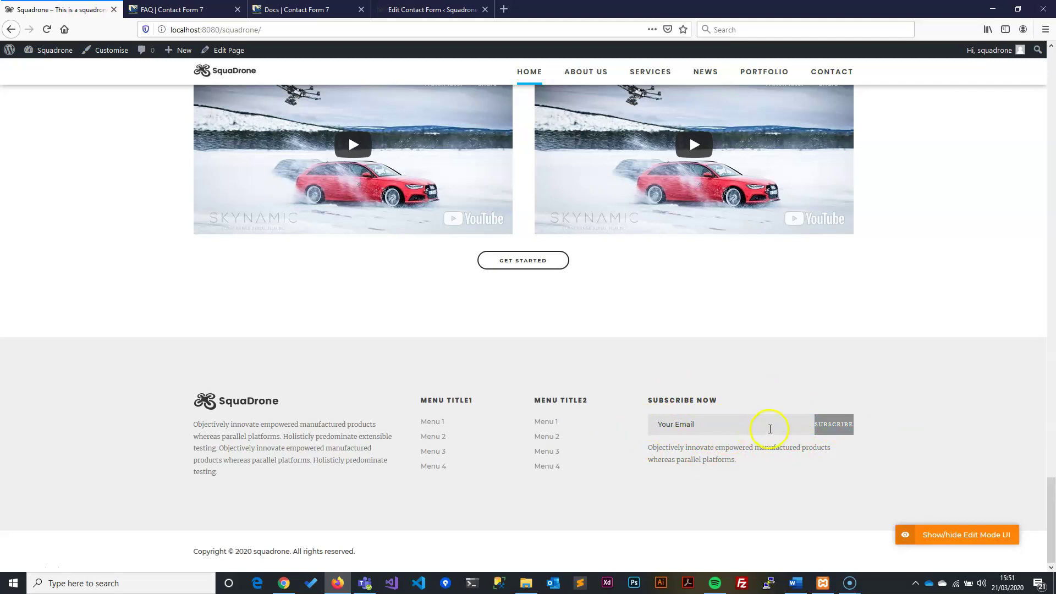
left_click(726, 430)
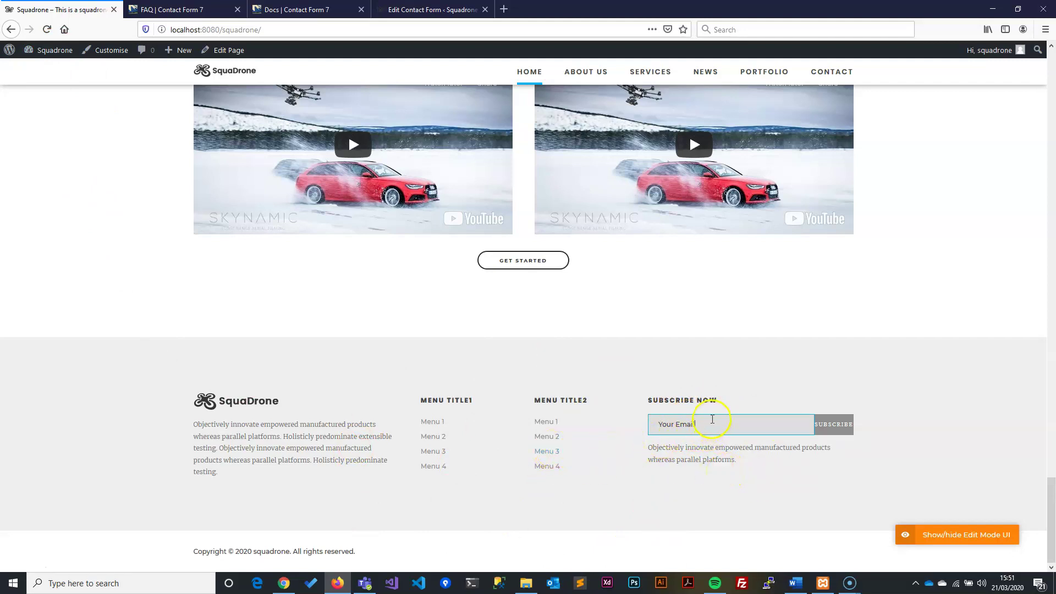
left_click(713, 482)
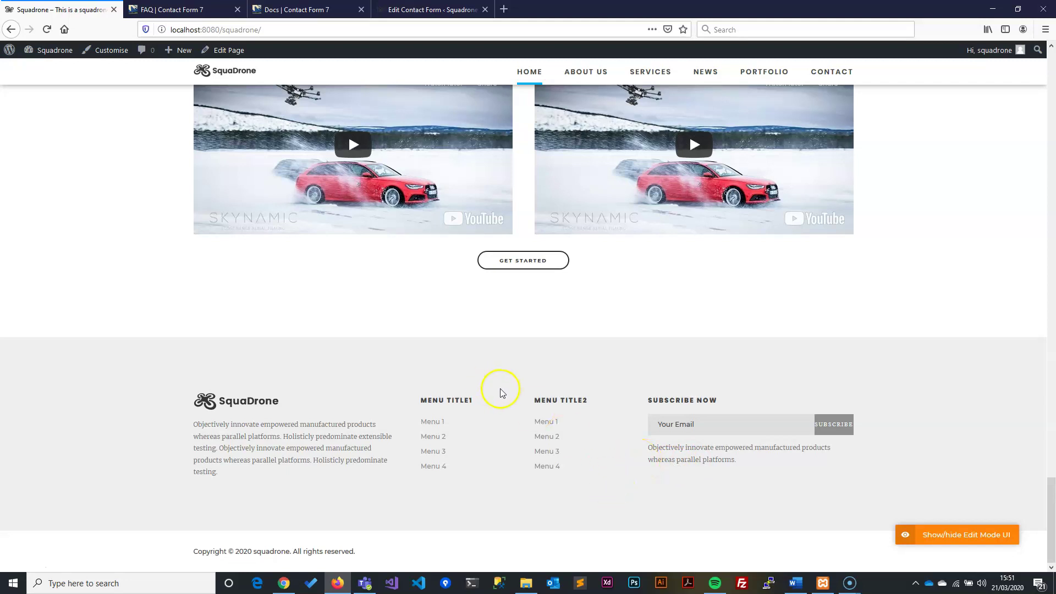
scroll(500, 392, "up", 2)
scroll(501, 393, "up", 7)
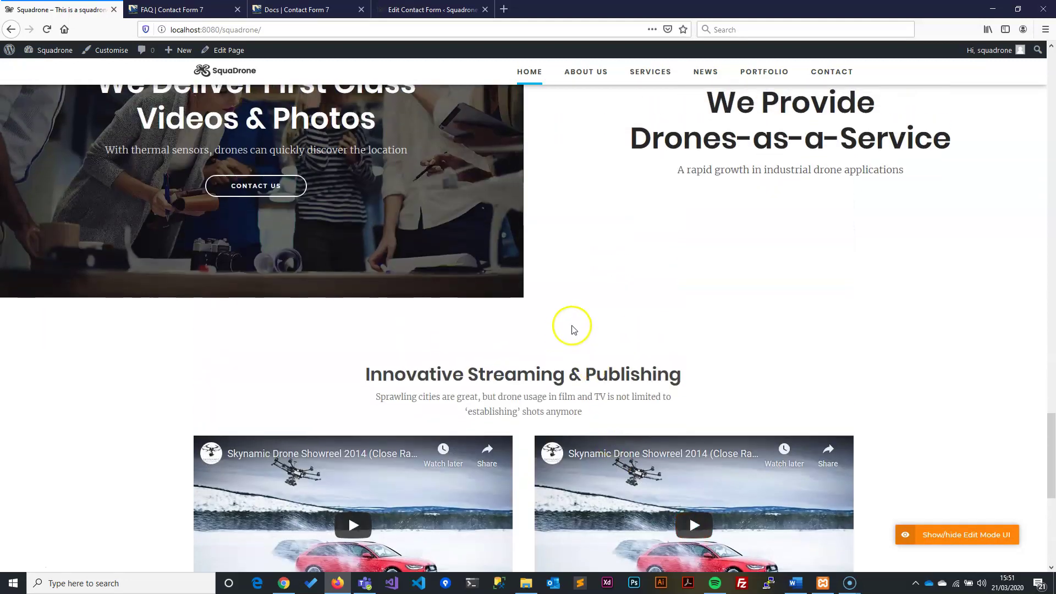
scroll(562, 348, "up", 5)
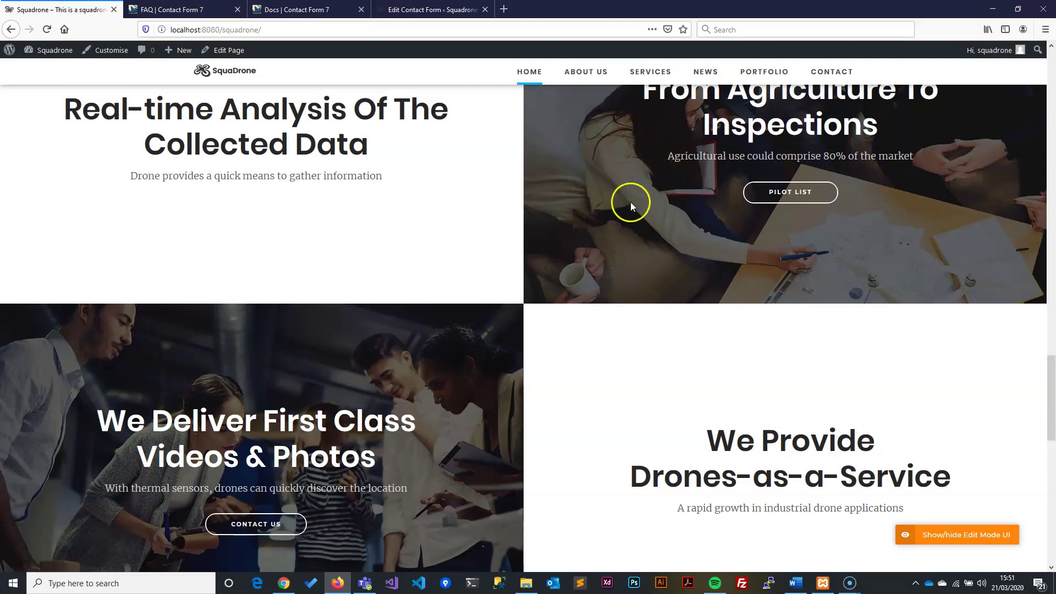